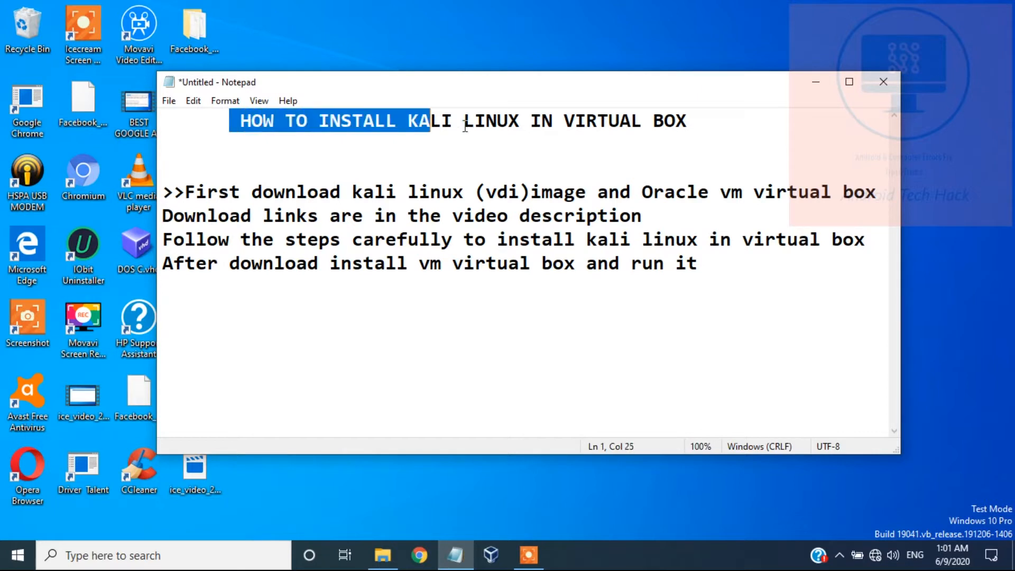
Read through the notes on downloading the Kali Linux VDI image and installing VirtualBox, line by line
left_click(695, 120)
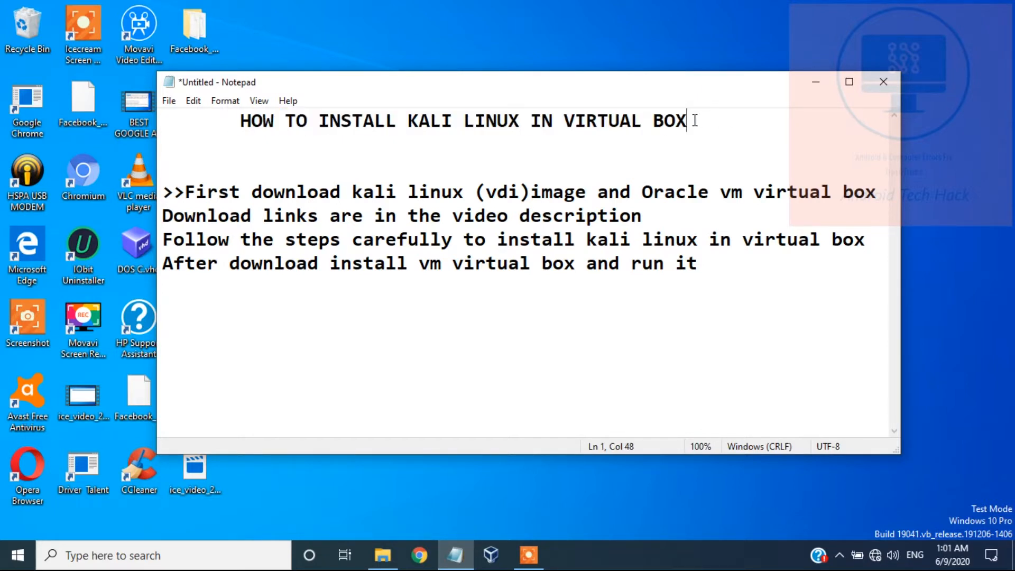
left_click(186, 198)
left_click_drag(186, 198, 878, 191)
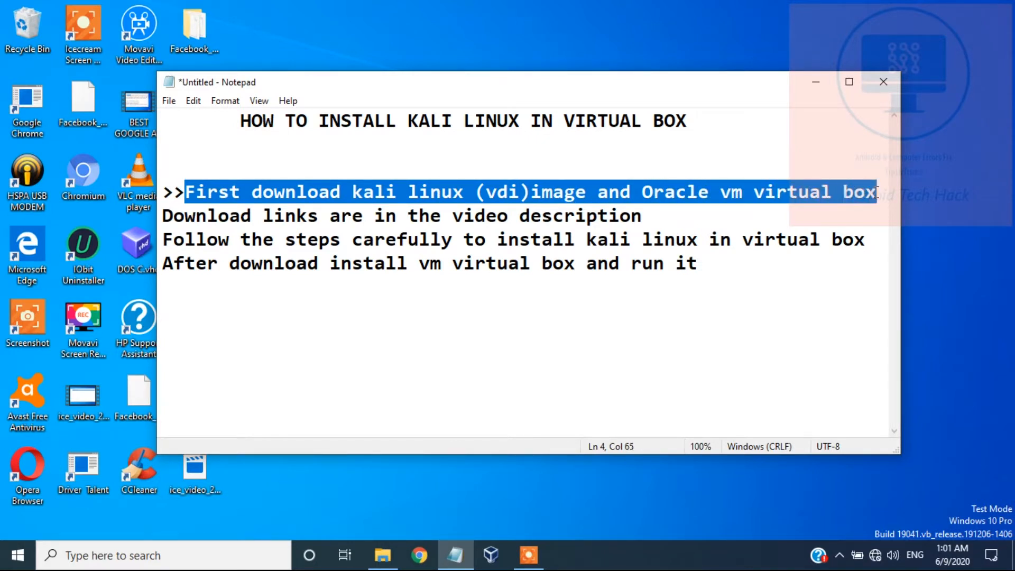
left_click(878, 192)
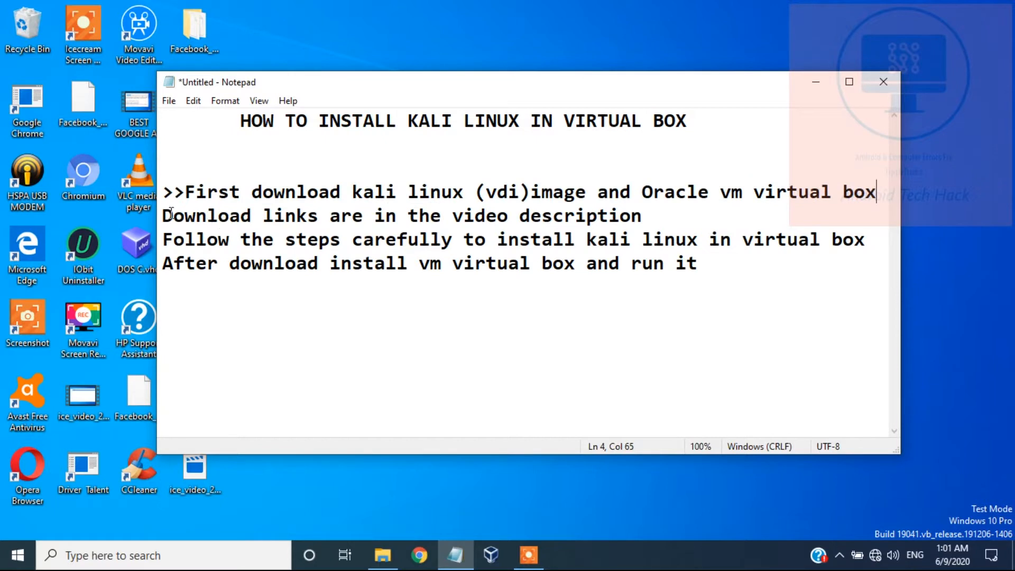
left_click_drag(166, 213, 656, 210)
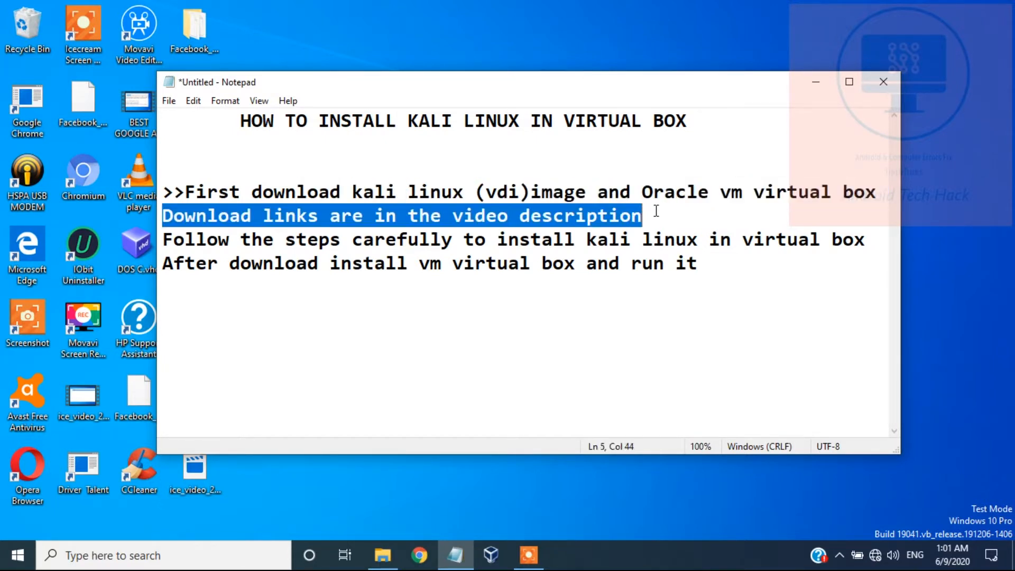
left_click(635, 215)
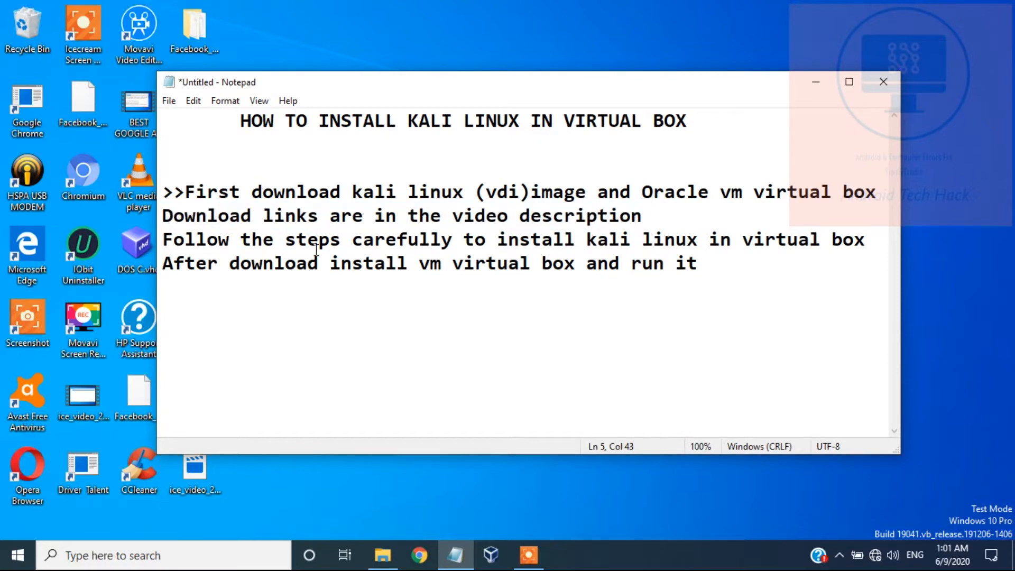
left_click_drag(168, 235, 865, 248)
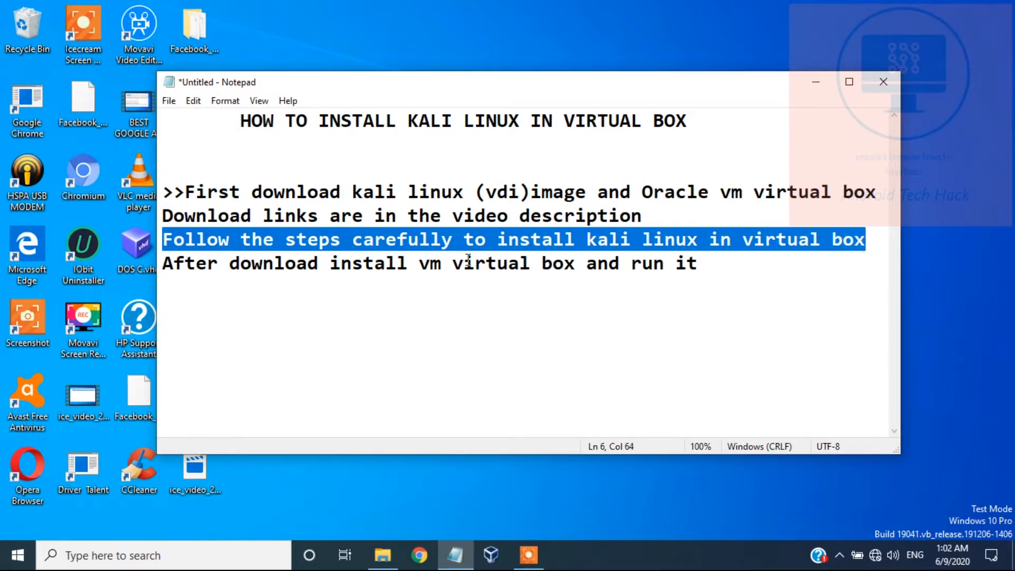
left_click(409, 263)
left_click(161, 261)
left_click_drag(163, 263, 715, 259)
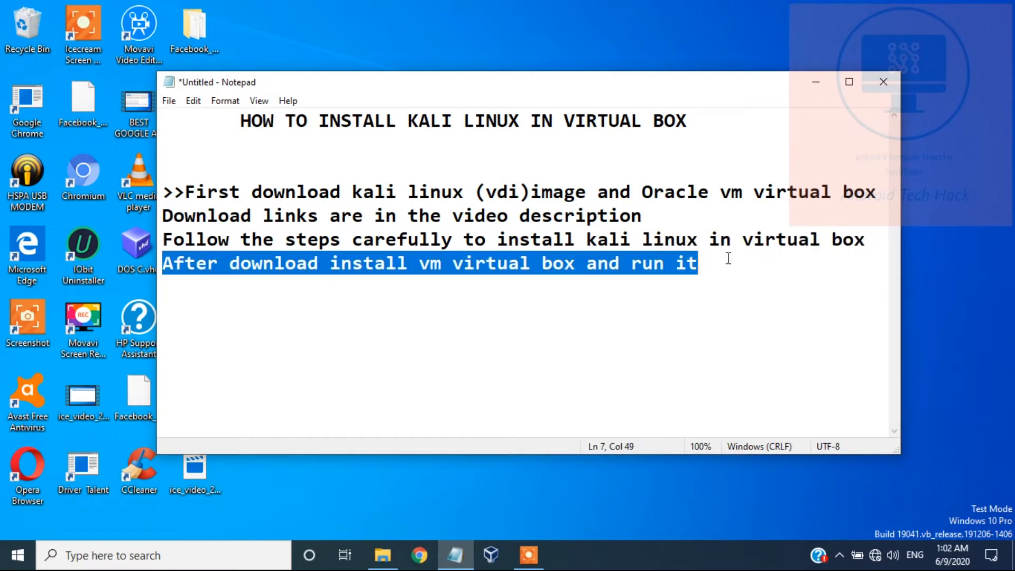
left_click(723, 266)
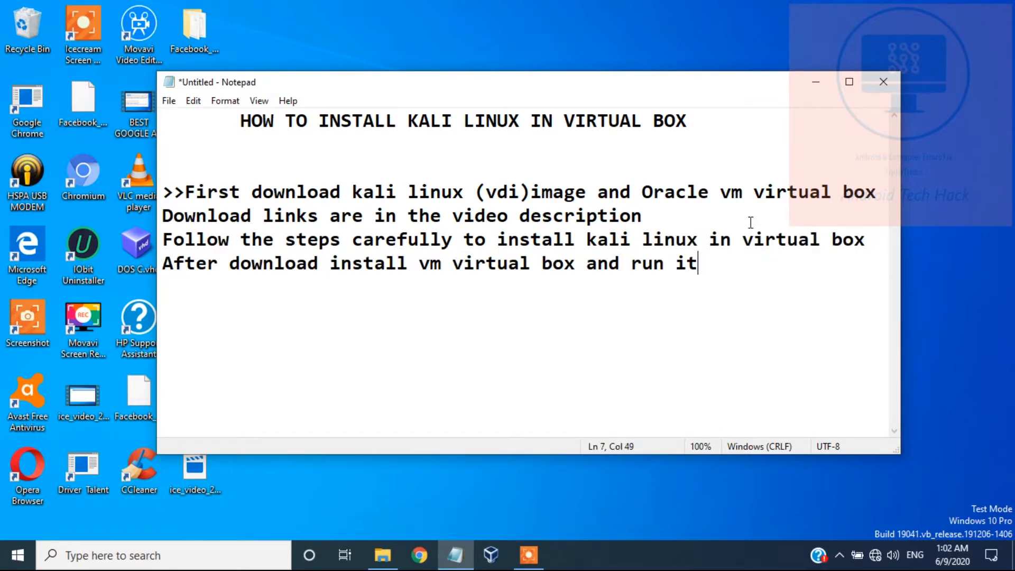
Switch to Oracle VM VirtualBox and start creating a new virtual machine named Kali
left_click(816, 82)
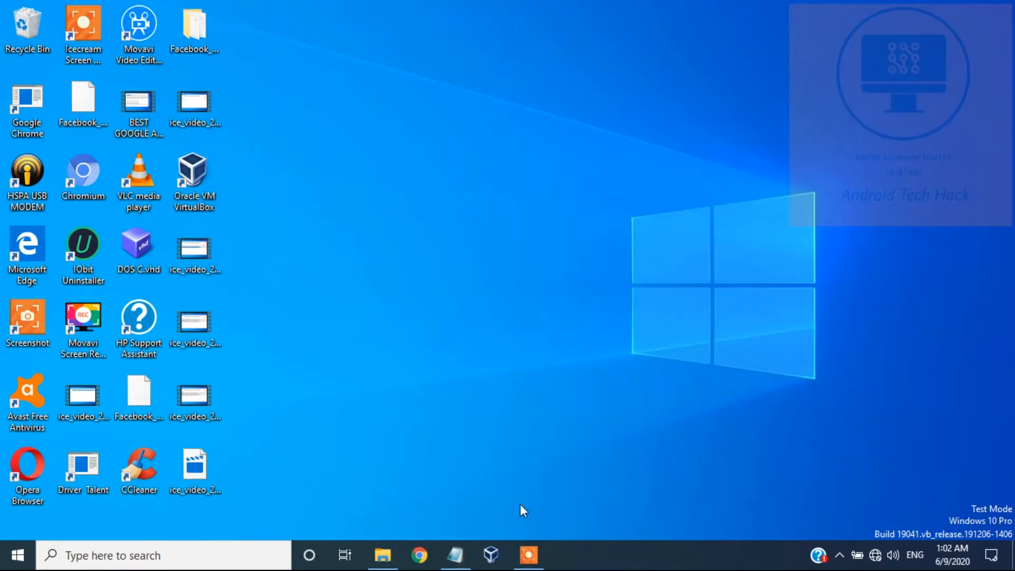
left_click(491, 555)
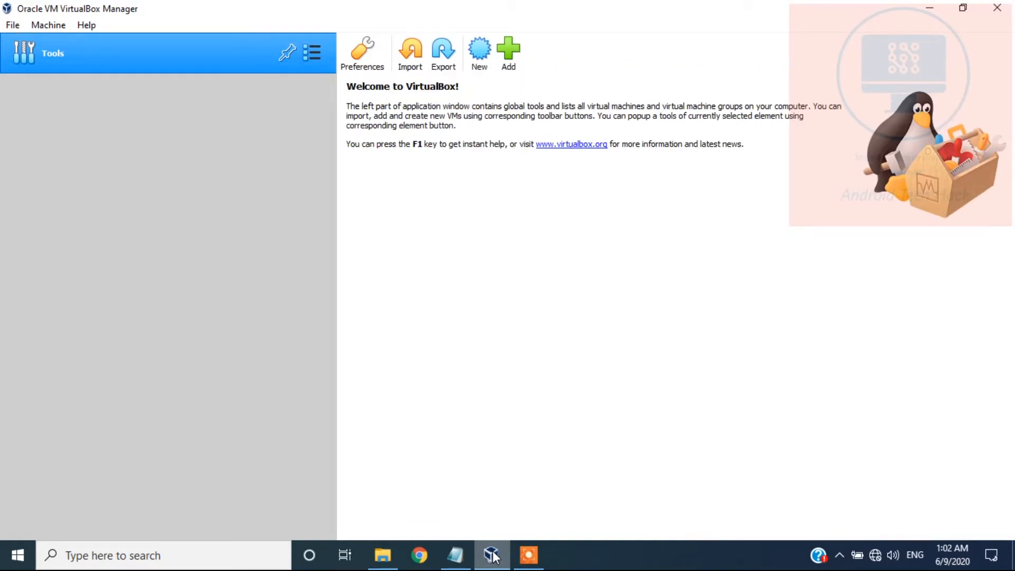
left_click(479, 51)
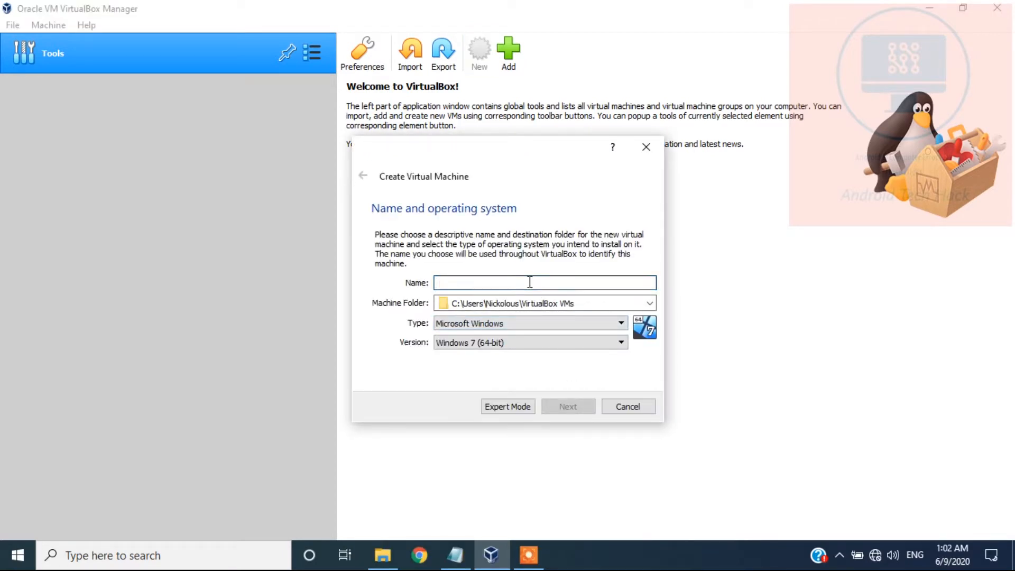
type("K")
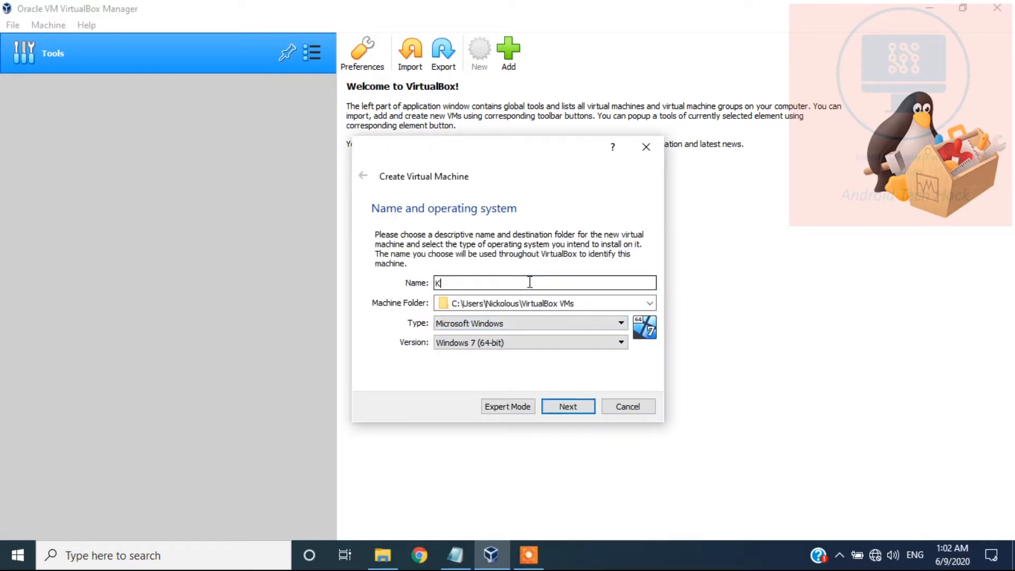
type("ali")
Set the new machine's operating system type to Linux and its version to Debian (64-bit)
left_click(528, 321)
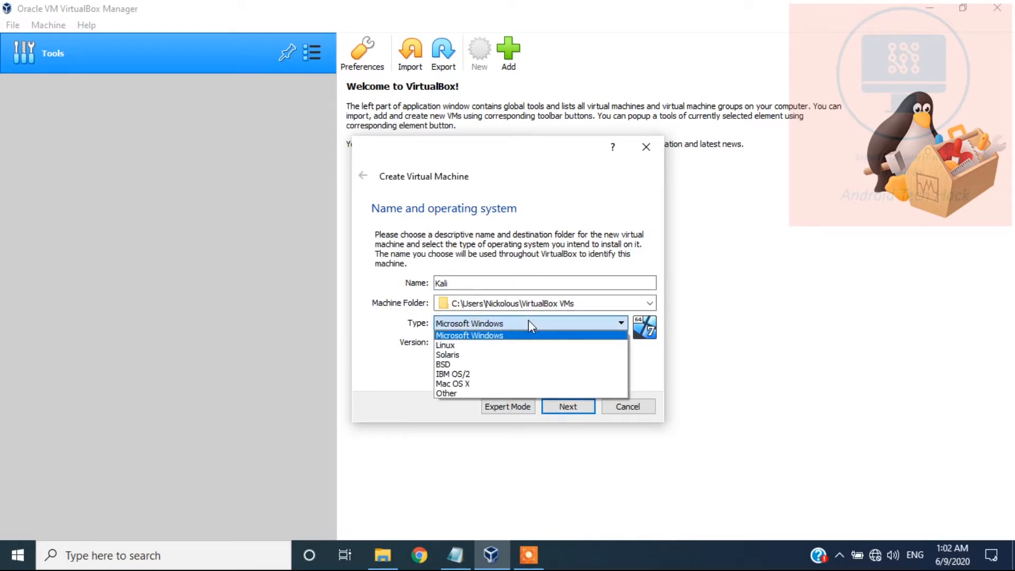
left_click(487, 343)
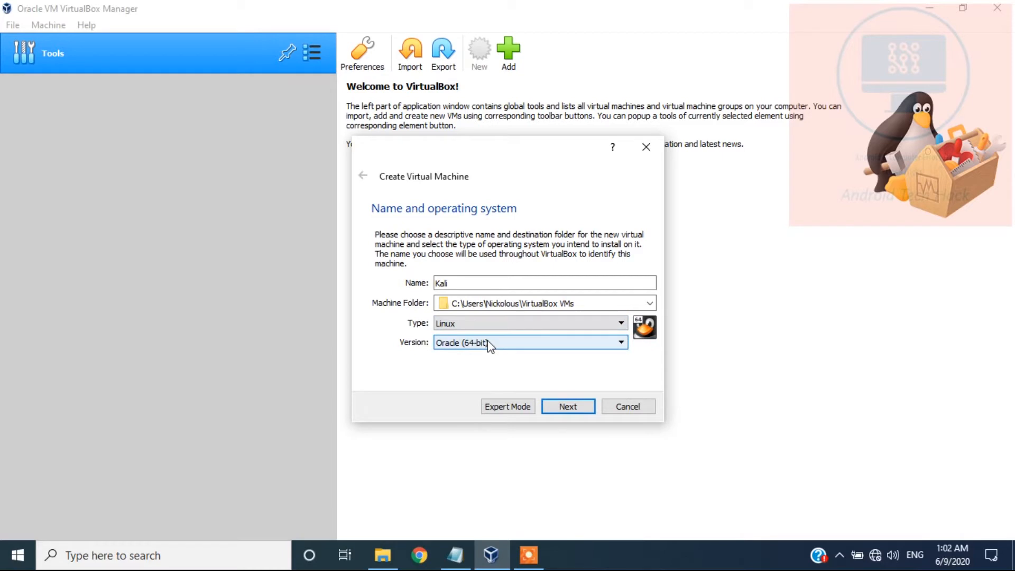
left_click(488, 343)
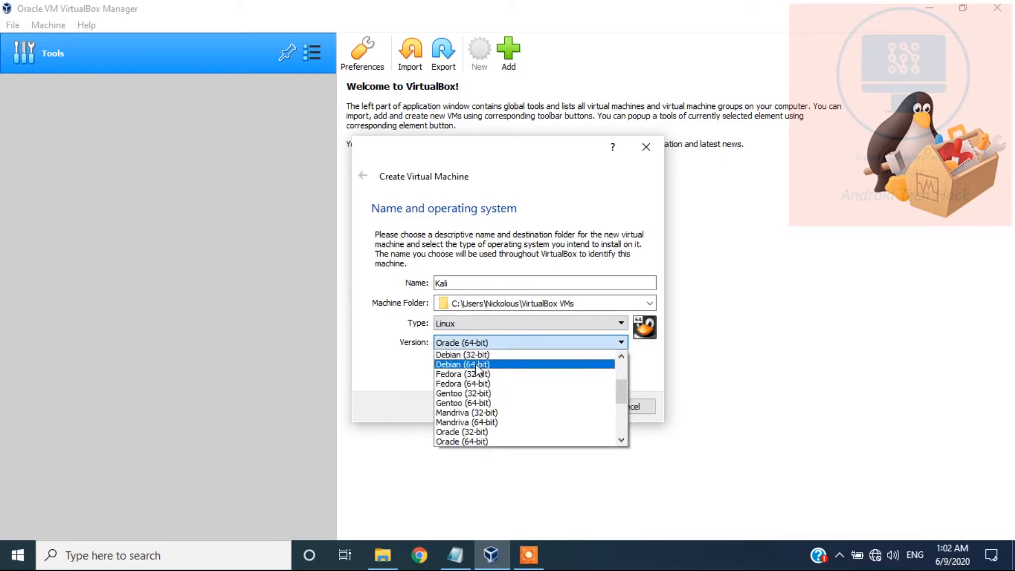
left_click(490, 365)
left_click(567, 407)
left_click(478, 341)
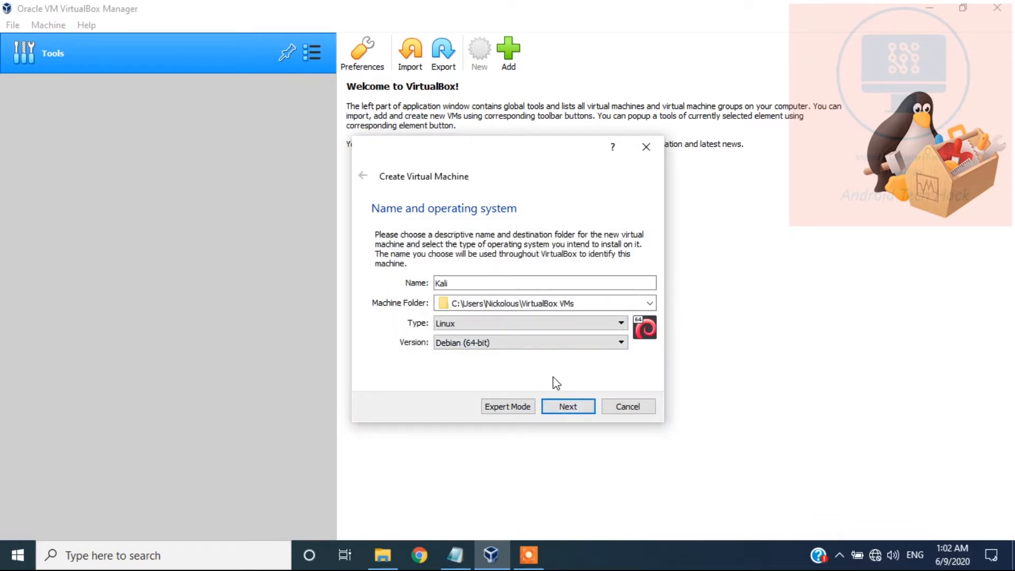
left_click(573, 412)
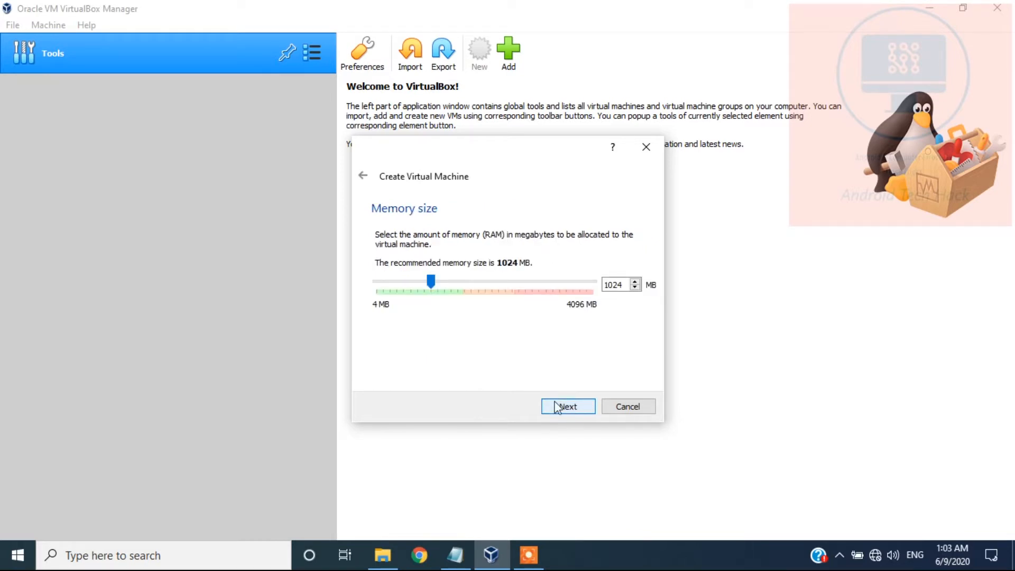
Allocate 1438 MB of memory to the machine and choose to create a new virtual hard disk
left_click_drag(430, 282, 453, 289)
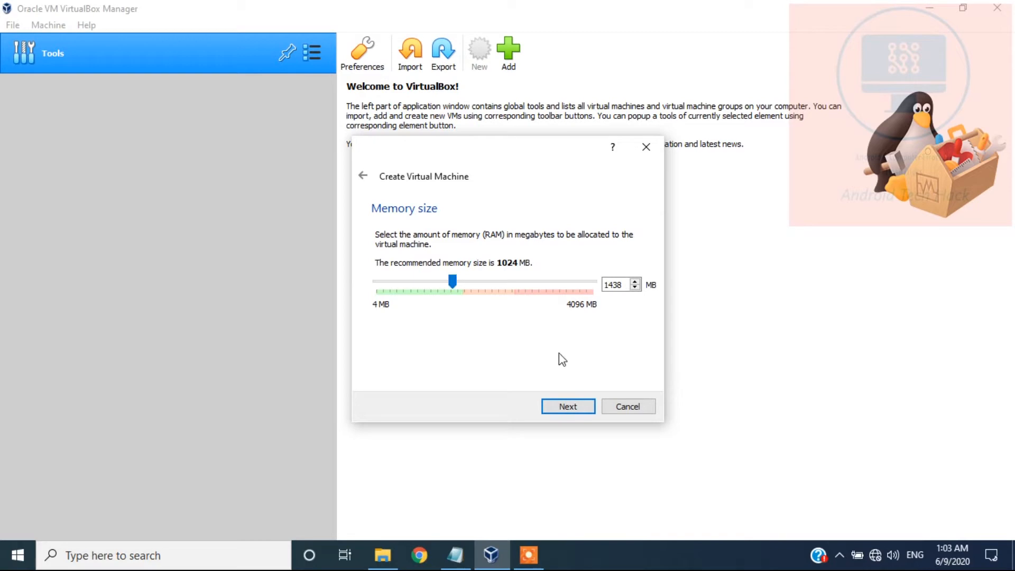
left_click(567, 411)
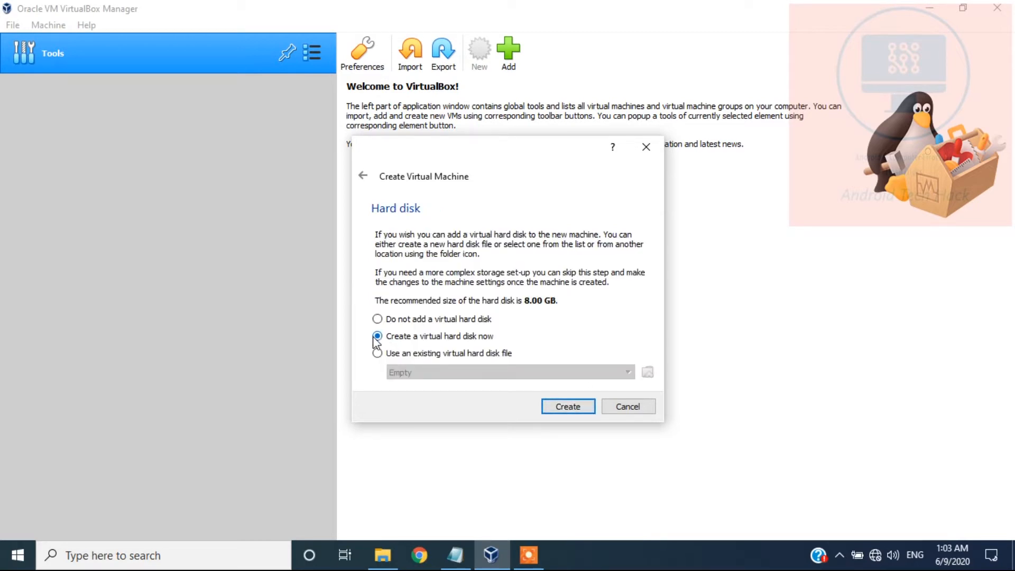
left_click(564, 409)
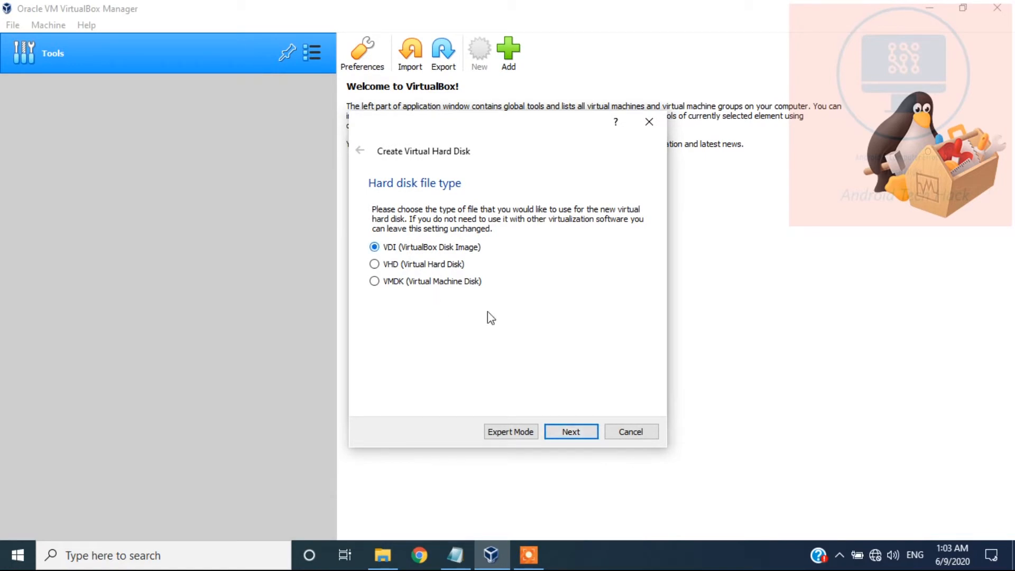
Create the virtual hard disk as a dynamically allocated VDI with a size of 65.84 GB
left_click(569, 430)
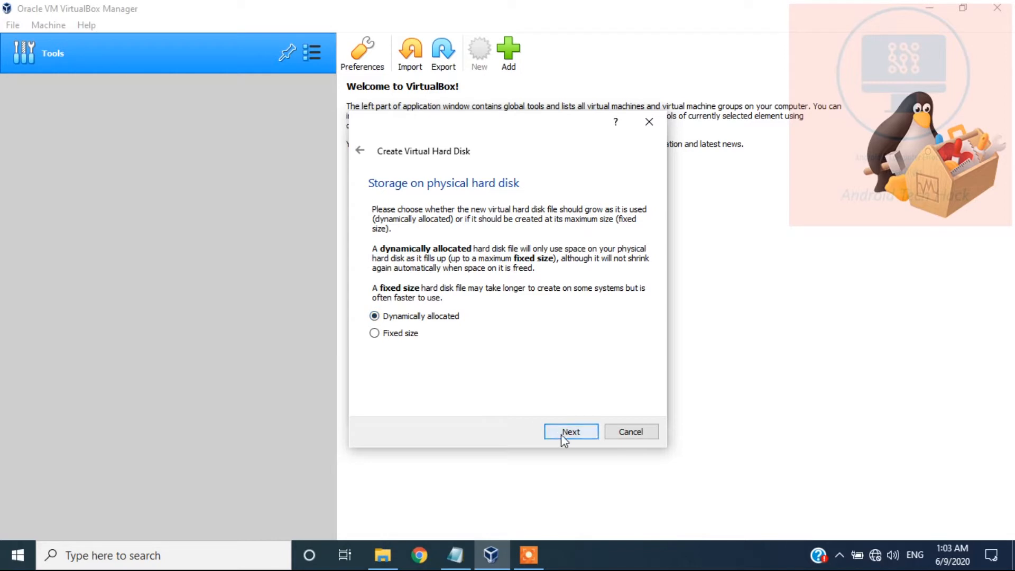
left_click(565, 435)
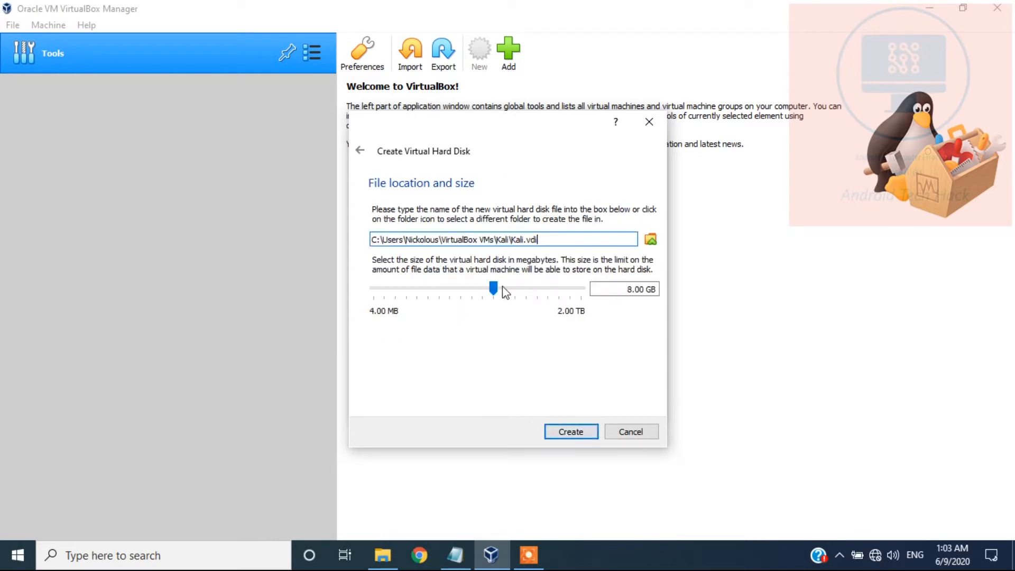
left_click_drag(496, 289, 531, 294)
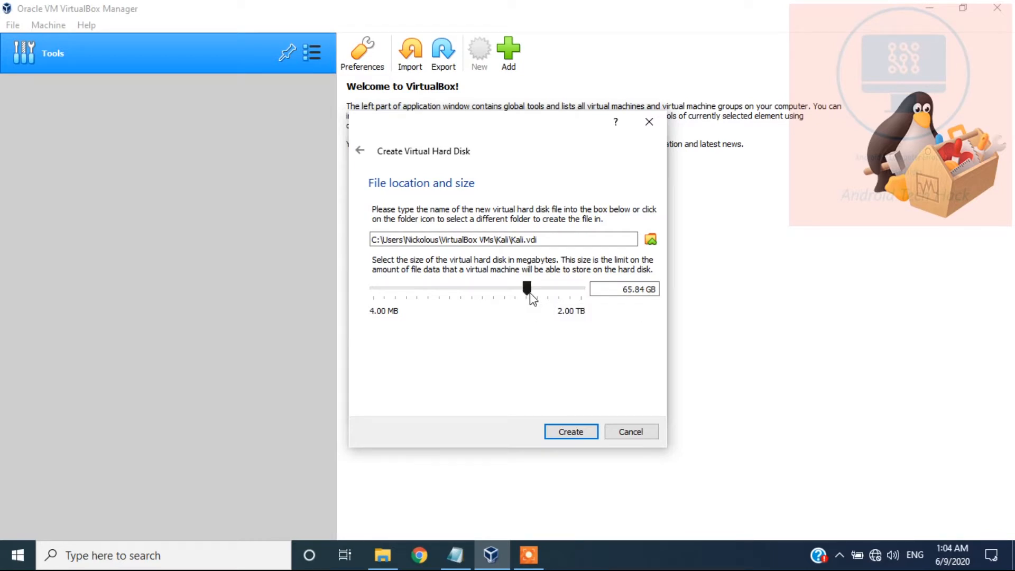
left_click(580, 431)
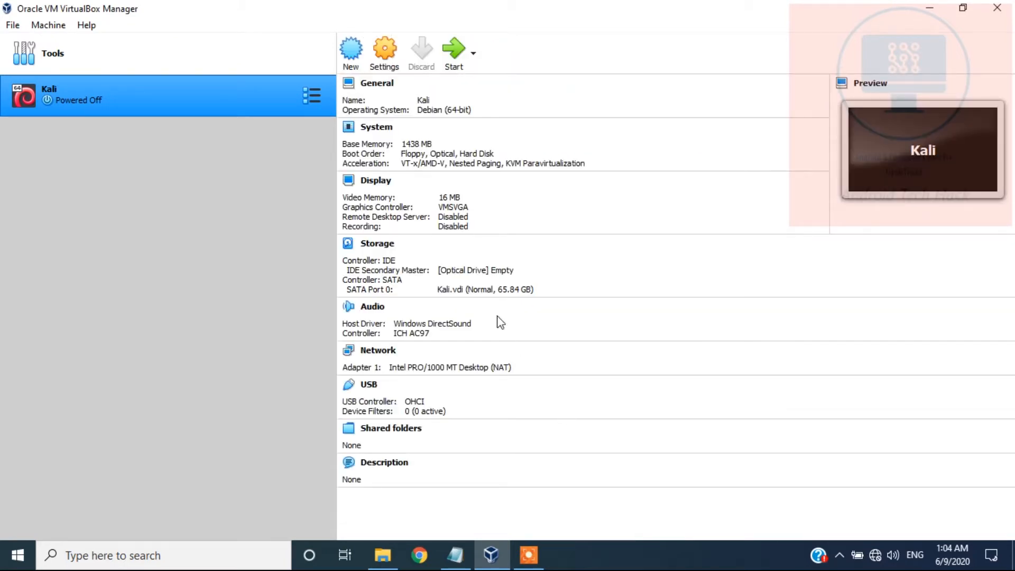
Remove the Kali.vdi attachment from the SATA controller in the Kali machine's storage settings
left_click(384, 51)
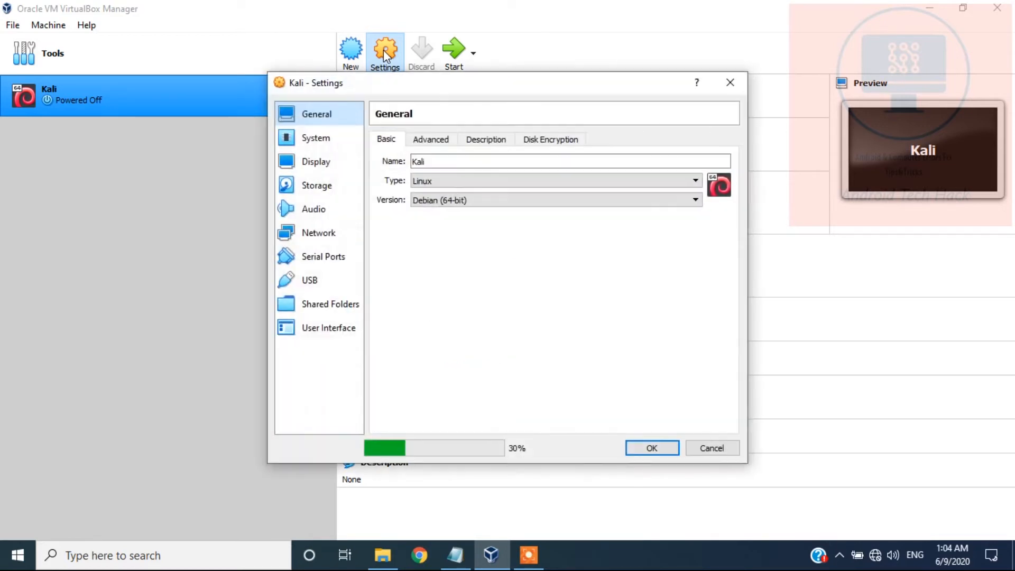
left_click(311, 161)
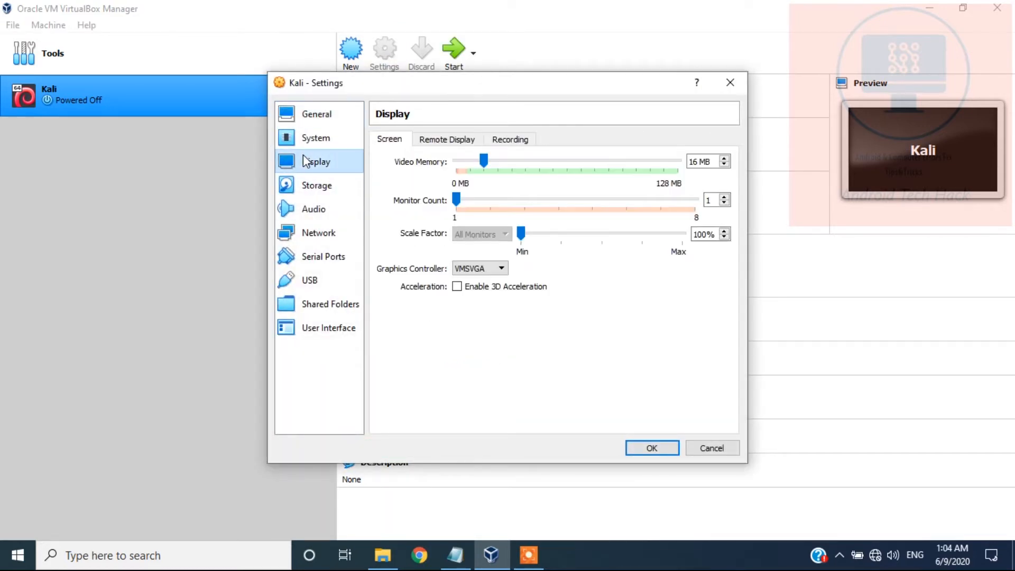
left_click(312, 139)
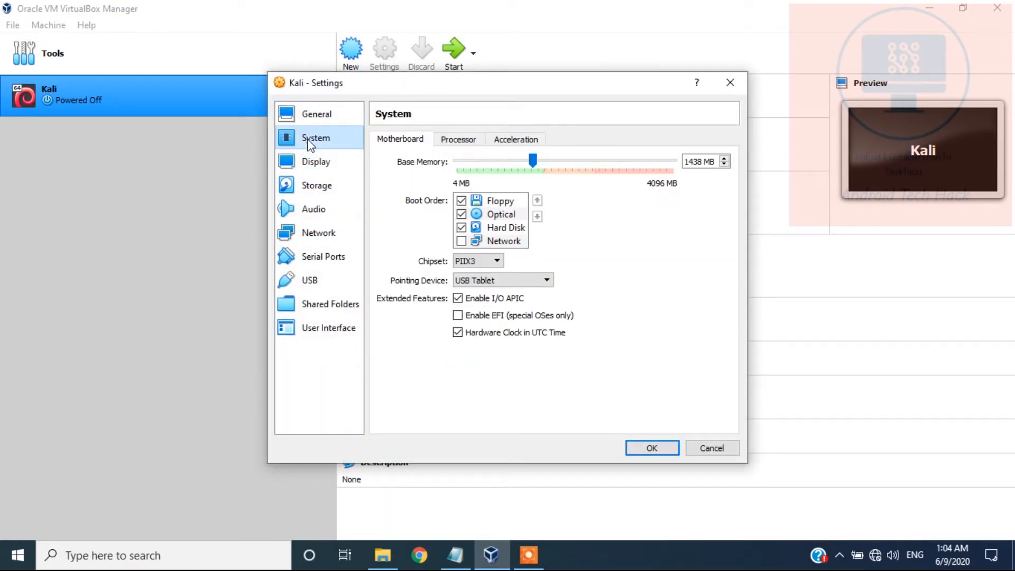
left_click(312, 161)
left_click(316, 187)
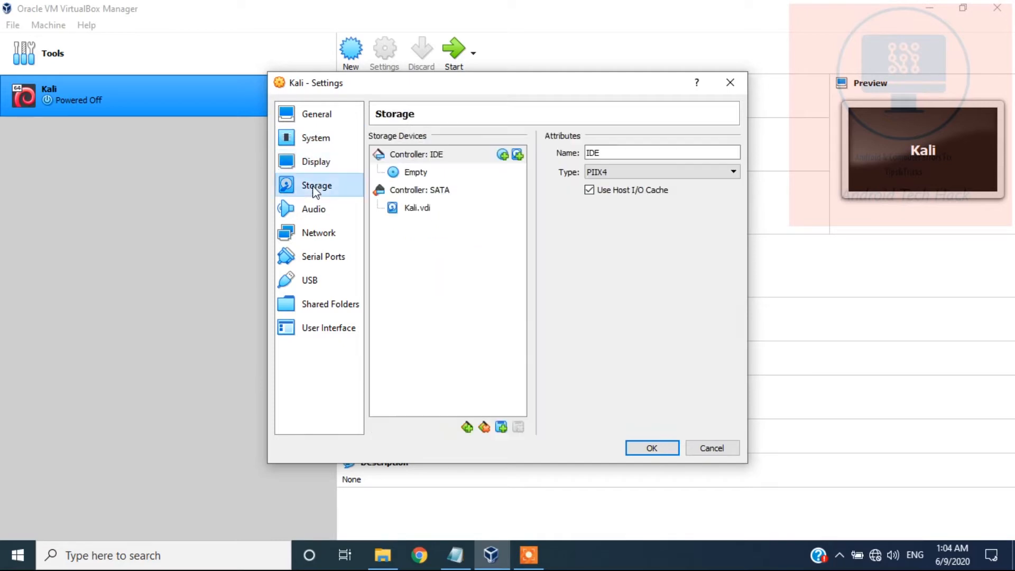
left_click(423, 209)
right_click(424, 209)
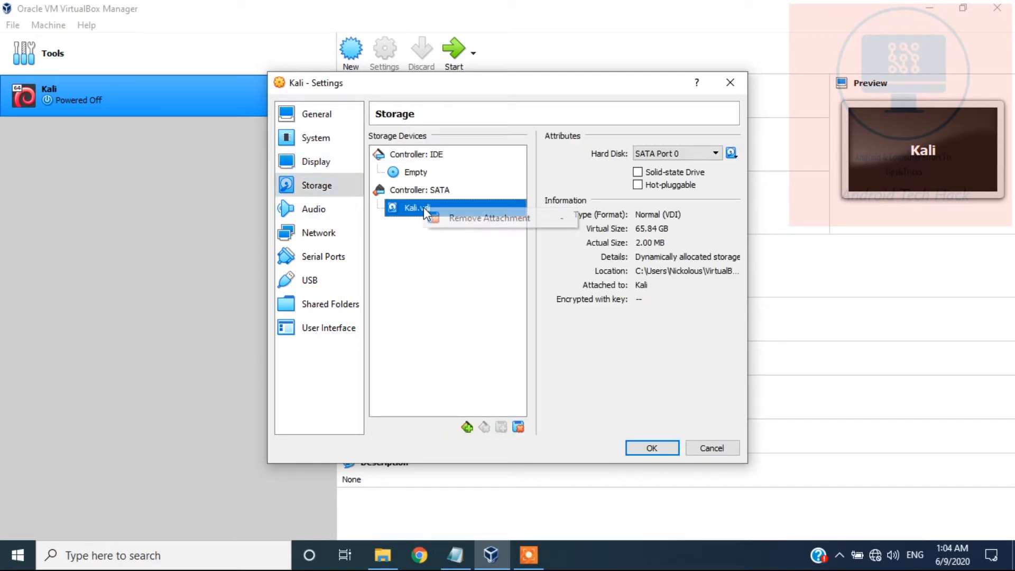
left_click(453, 219)
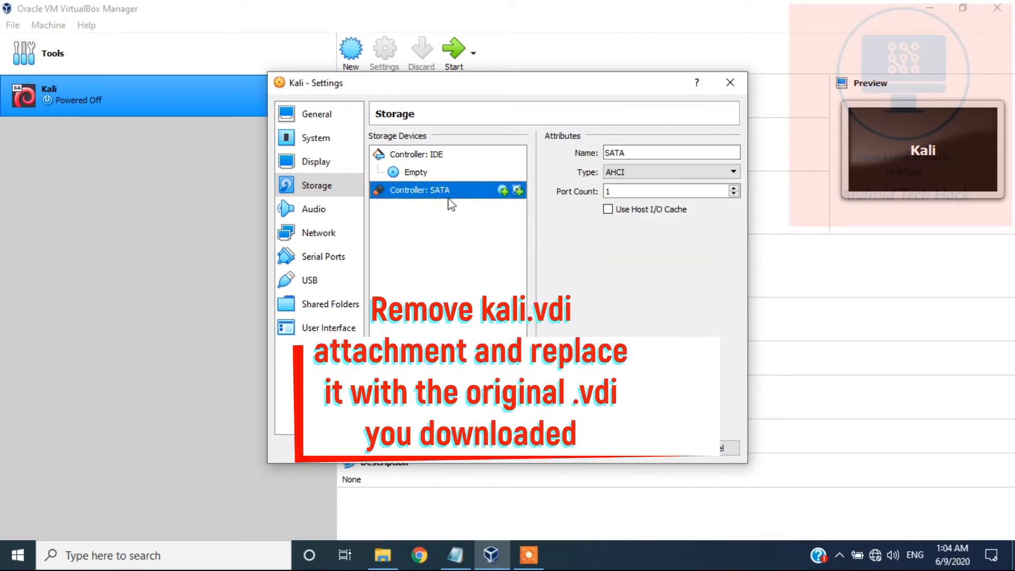
Attach Kali Linux 2020.2 (64bit).vdi from the Kalnx-2020.2-VB-64bit\64bit folder on drive C to the SATA controller as its hard disk
left_click(518, 190)
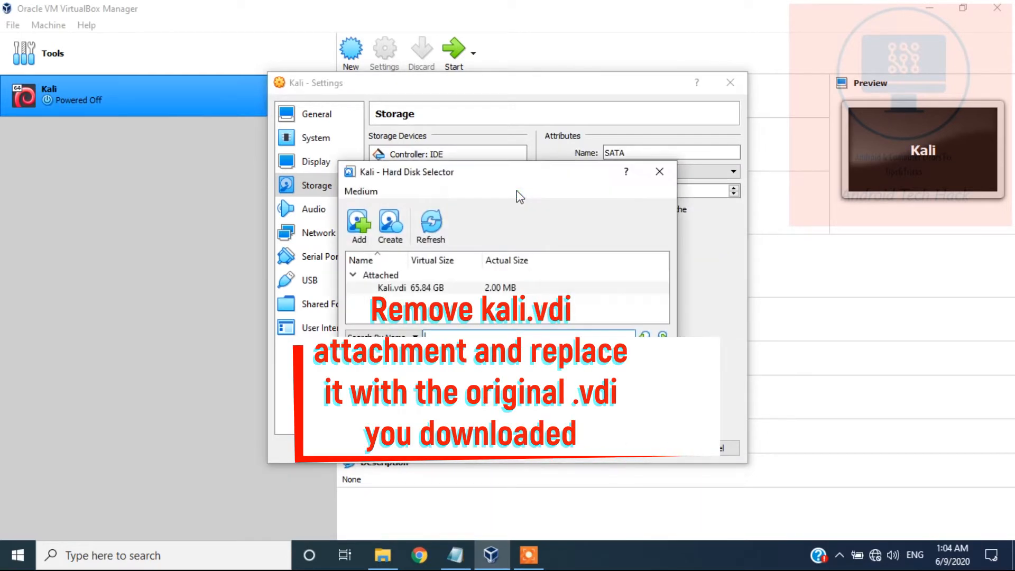
left_click(355, 224)
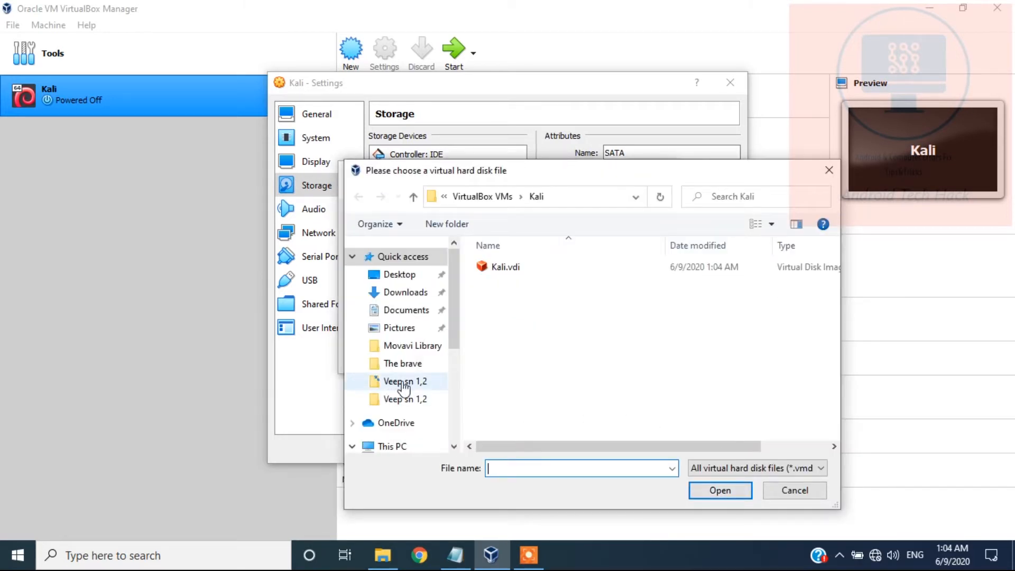
left_click(394, 447)
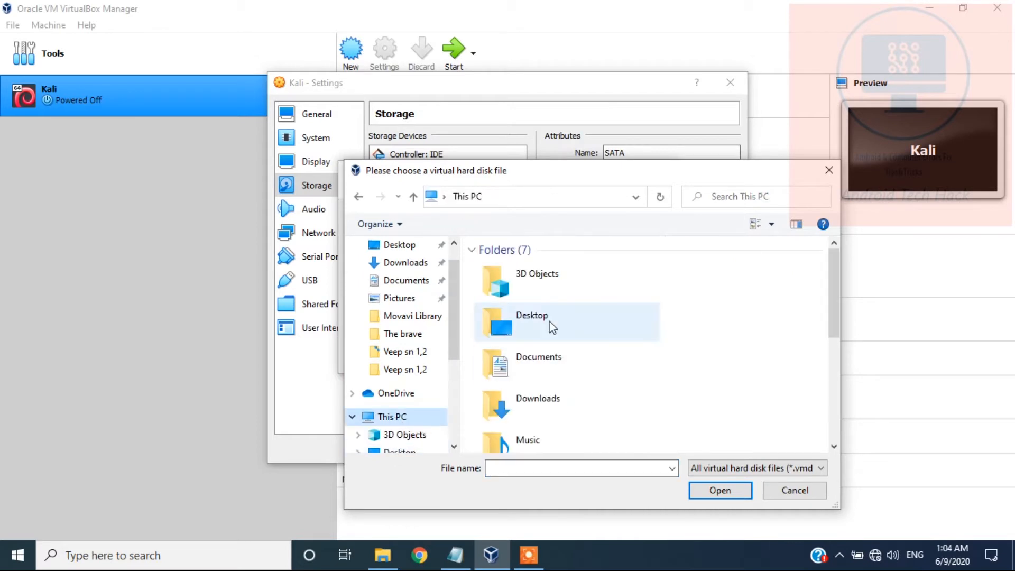
scroll(535, 369, "down", 3)
double_click(543, 346)
double_click(527, 298)
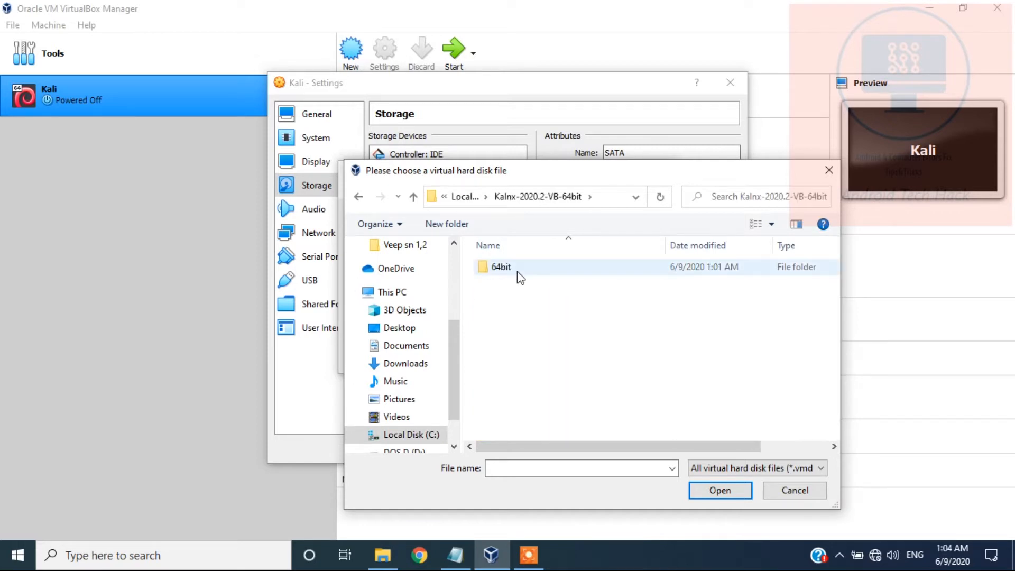
double_click(521, 269)
left_click(521, 276)
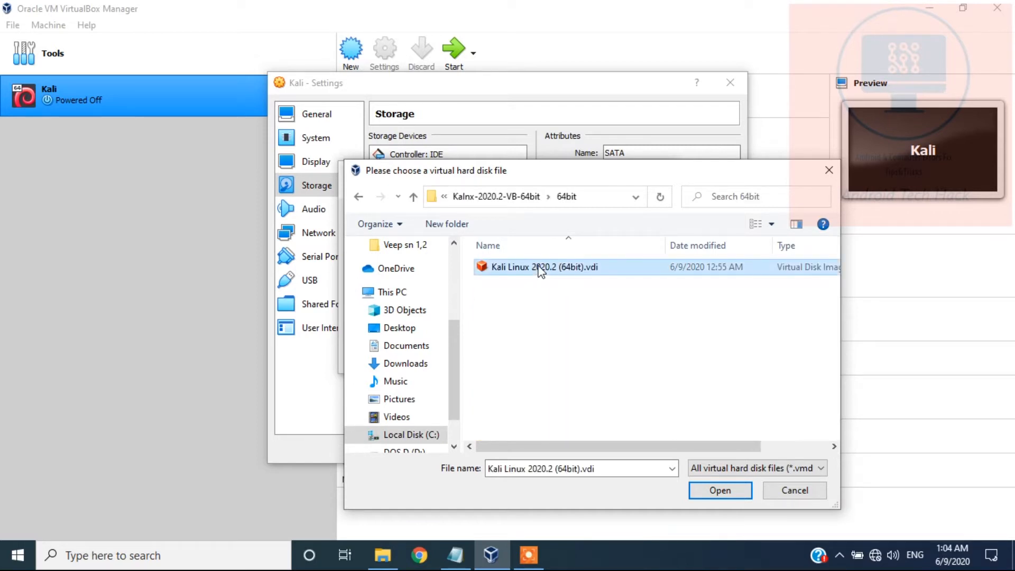
left_click(724, 490)
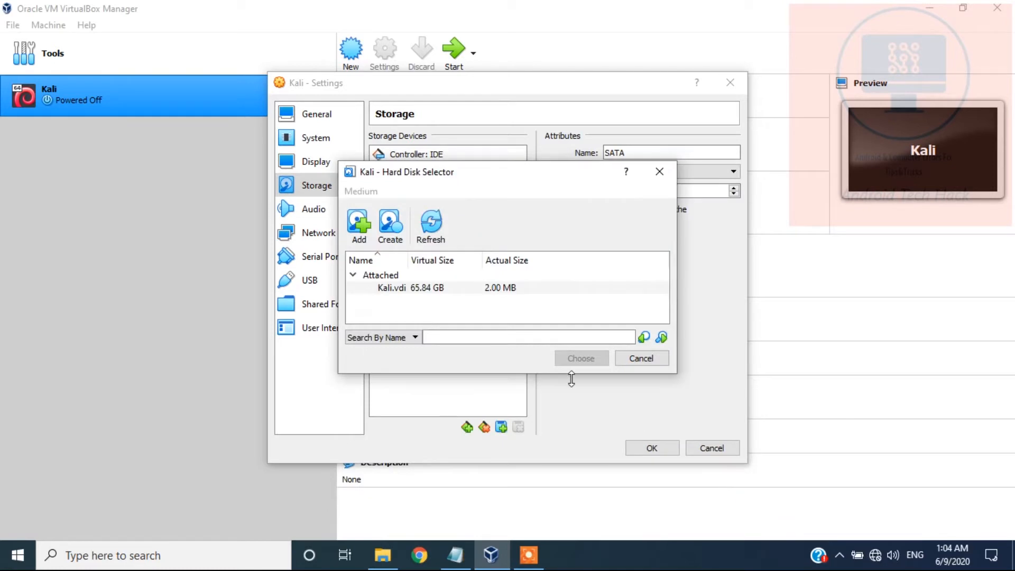
left_click(581, 359)
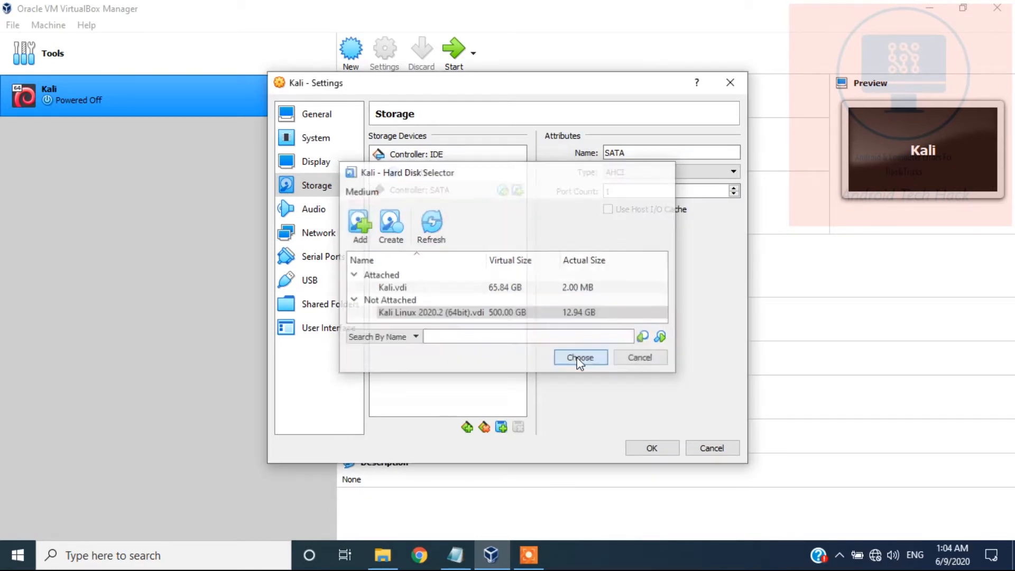
left_click(457, 210)
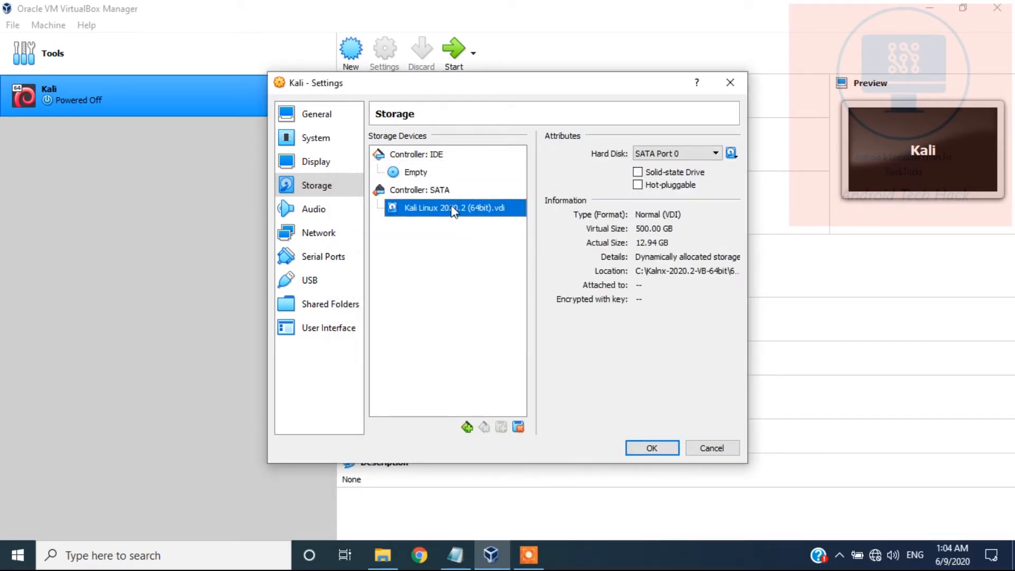
left_click(418, 172)
right_click(422, 174)
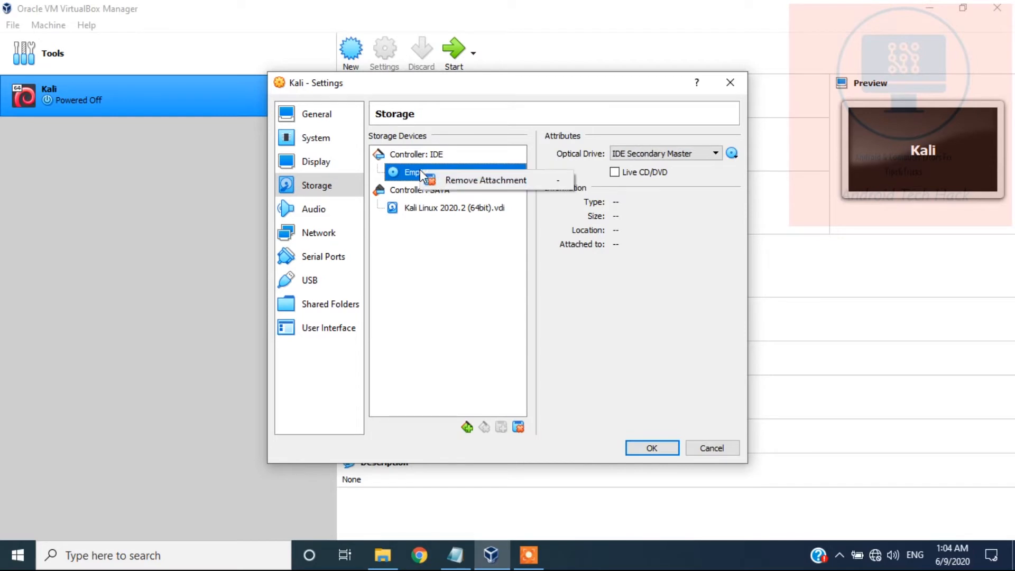
left_click(460, 180)
left_click(538, 327)
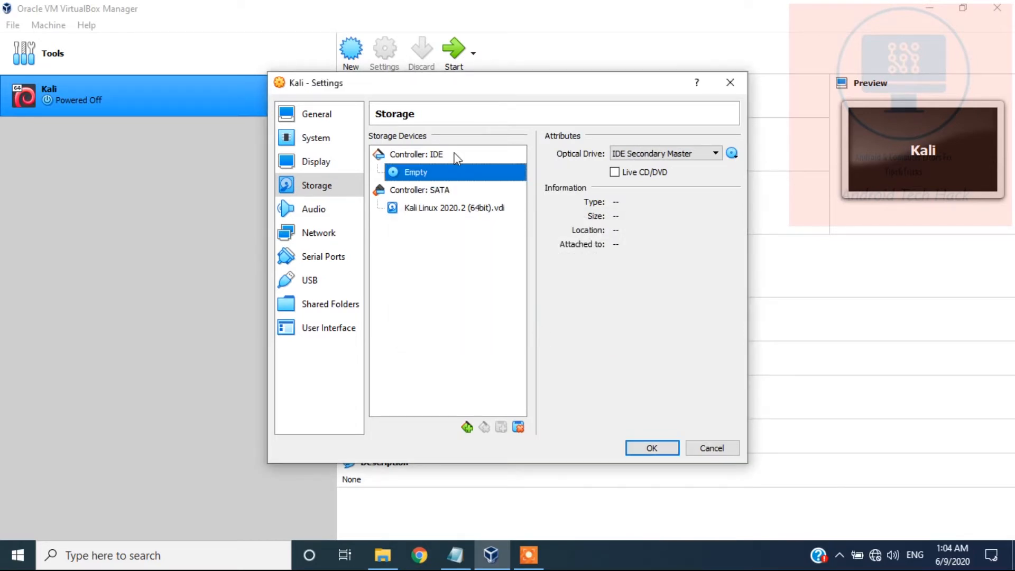
Remove the empty optical drive from the IDE controller
right_click(433, 175)
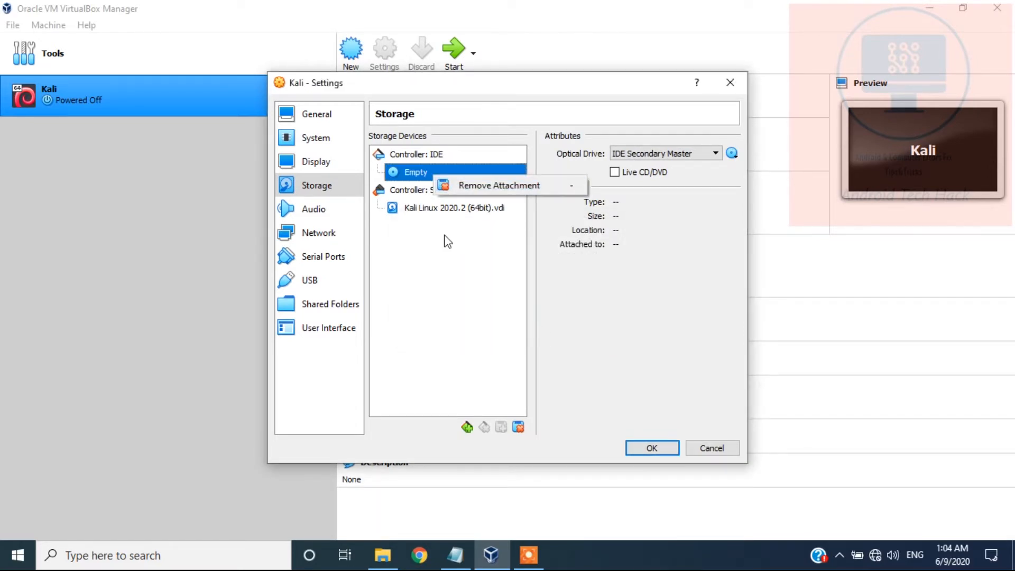
left_click(455, 186)
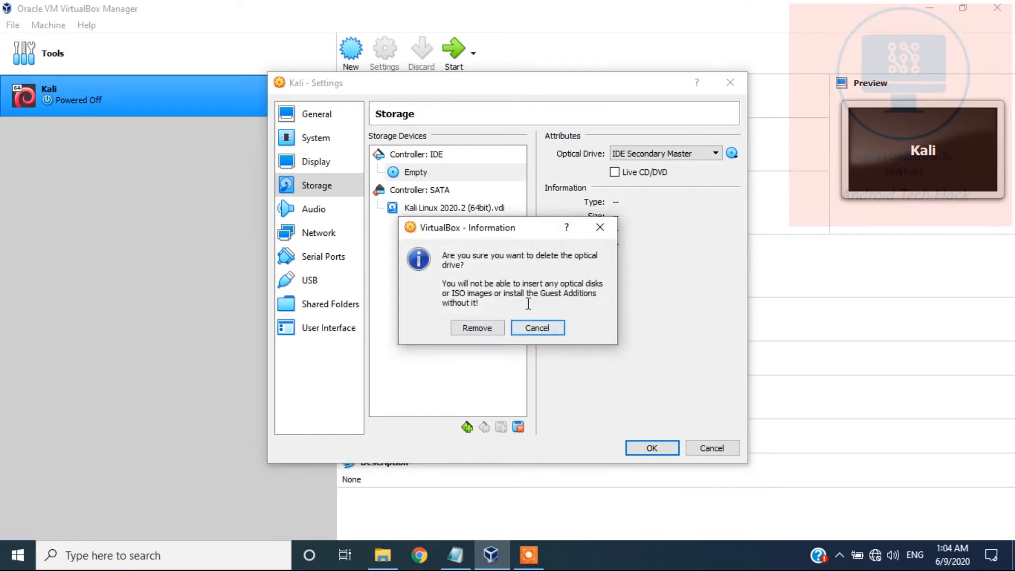
left_click(479, 327)
Add an optical drive with VBoxGuestAdditions.iso from the Oracle VirtualBox folder to the IDE controller
left_click(503, 155)
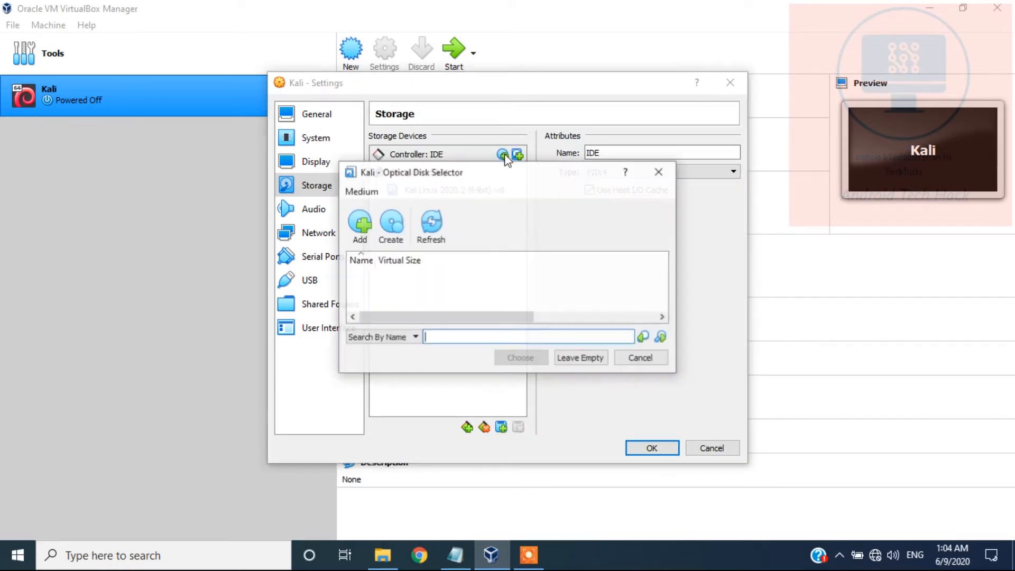
left_click(359, 228)
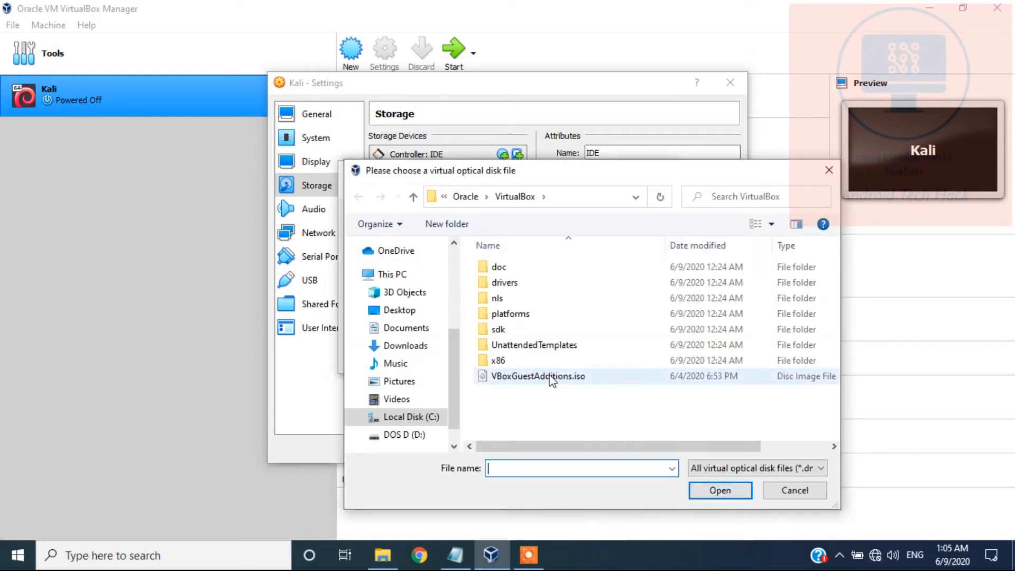
left_click(552, 378)
left_click(714, 492)
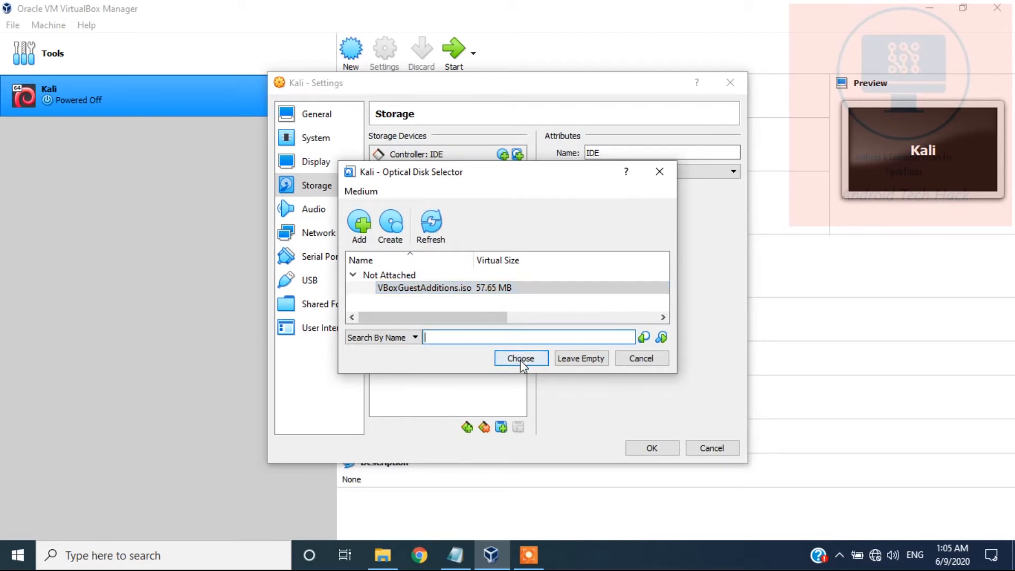
left_click(521, 360)
left_click(457, 173)
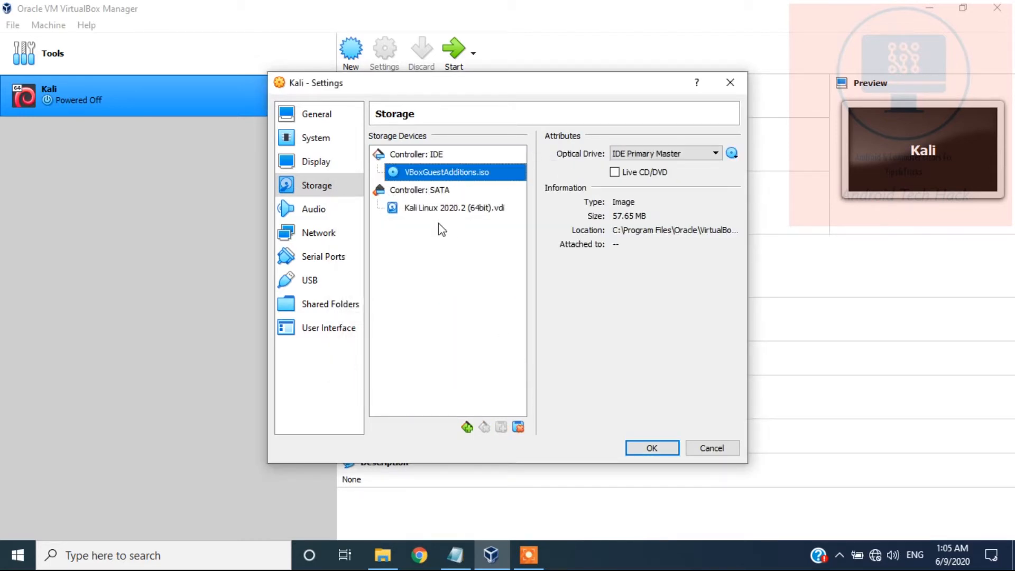
left_click(318, 209)
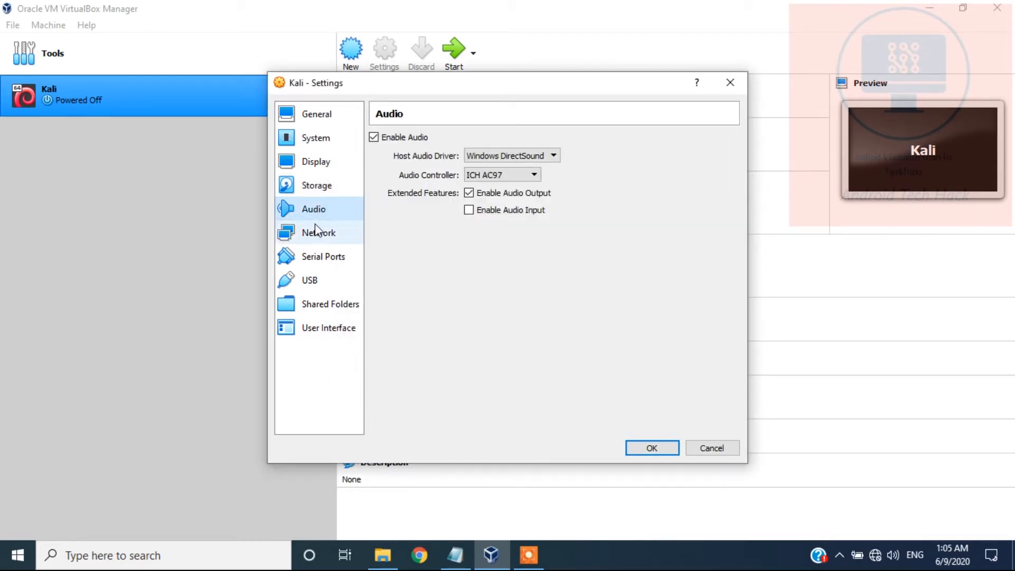
left_click(316, 233)
left_click(319, 256)
left_click(317, 187)
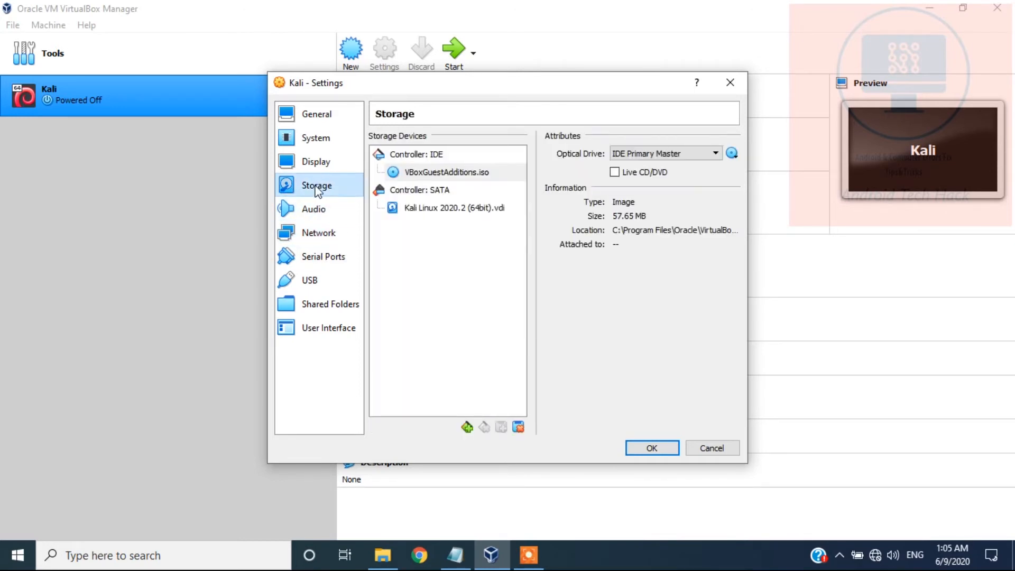
Set the Kali machine's video memory to 44 MB and save the machine settings
left_click(315, 163)
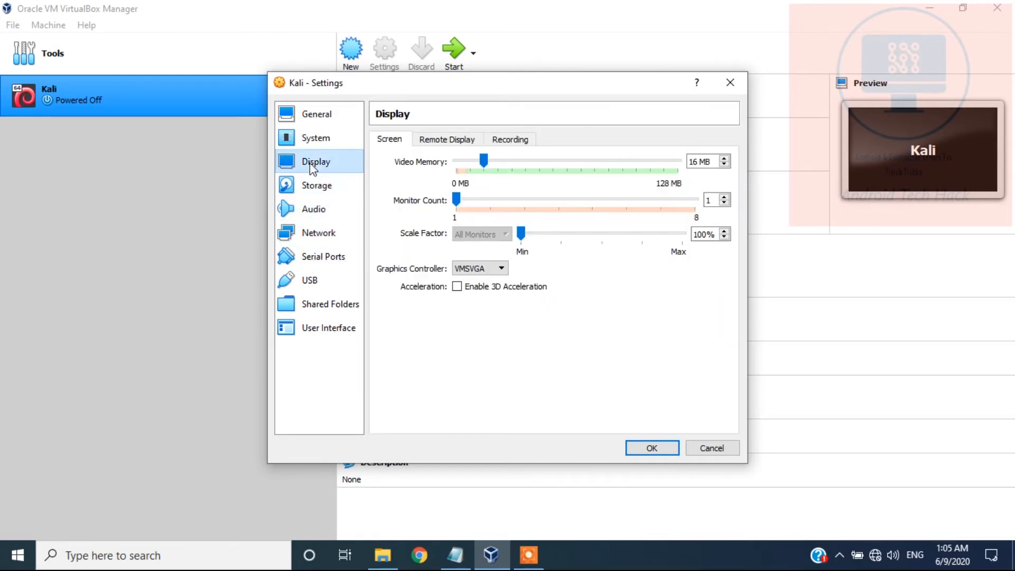
left_click_drag(484, 165, 523, 167)
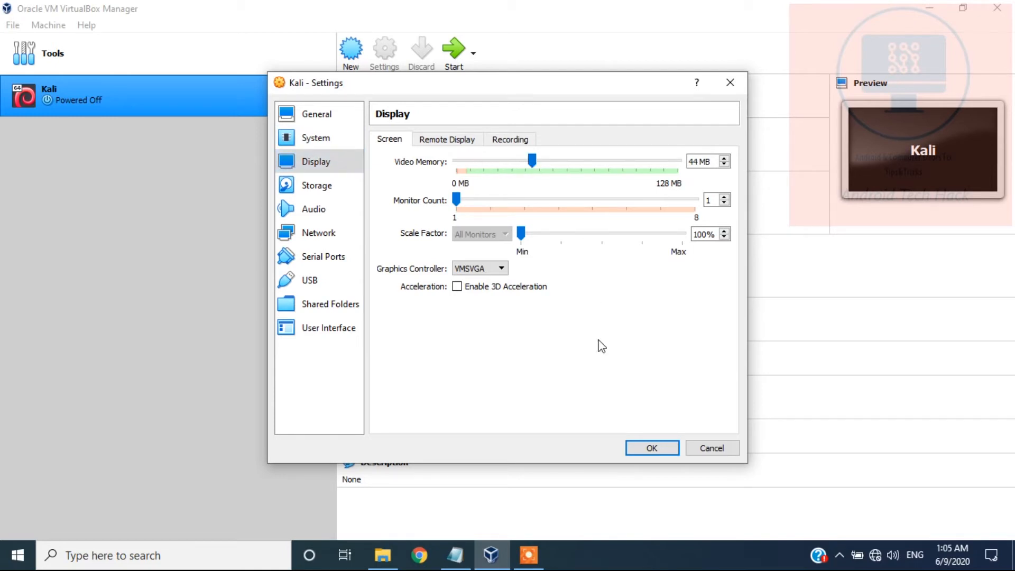
left_click(647, 449)
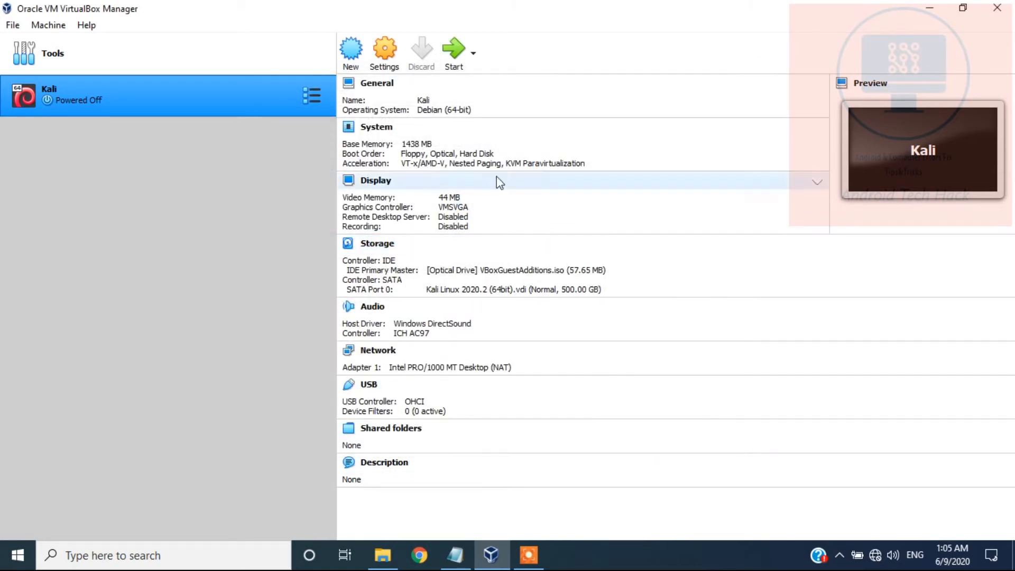
Start the Kali machine with a normal start and log in as osboxes with the account password
left_click(475, 54)
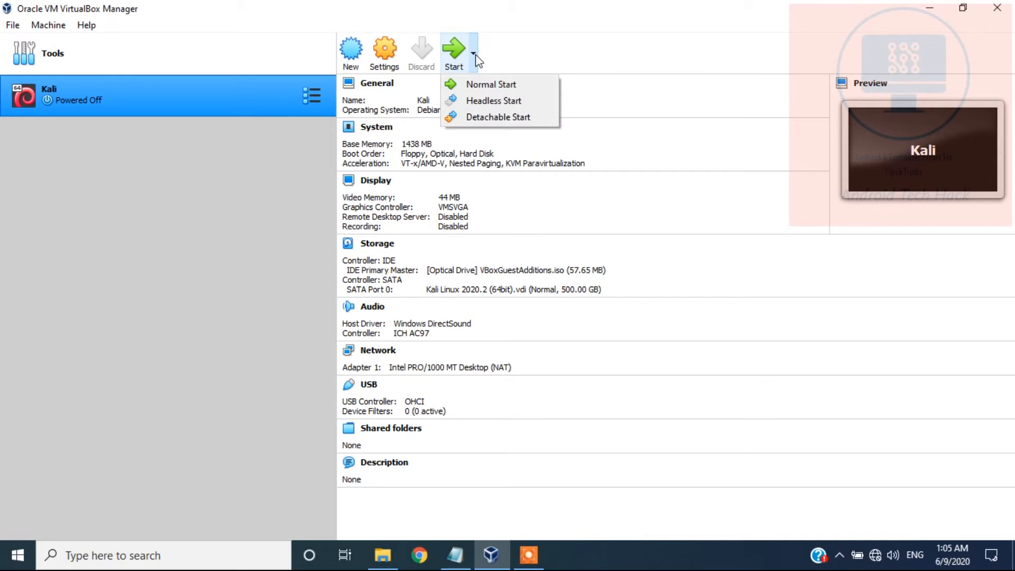
left_click(493, 84)
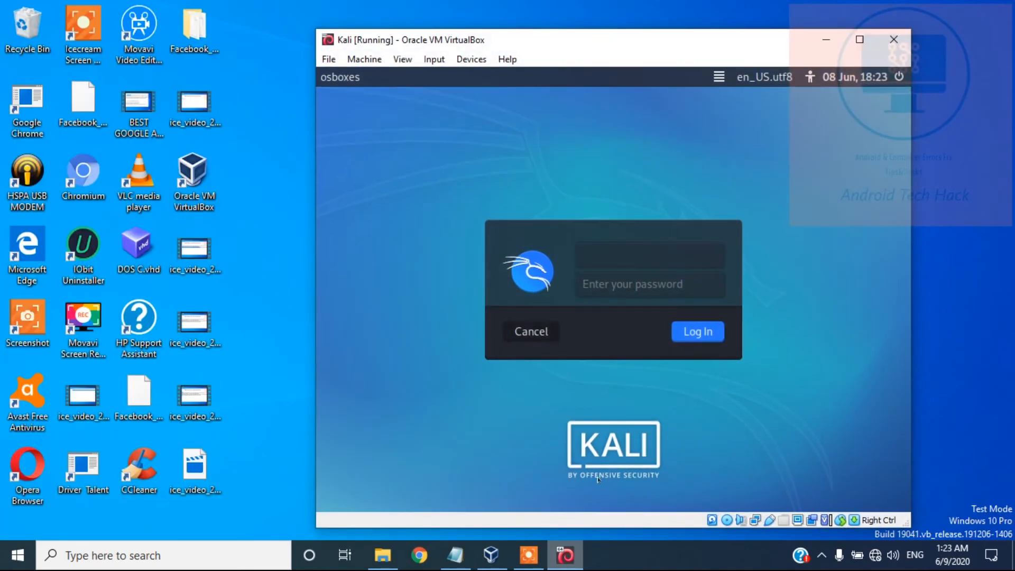
type("os")
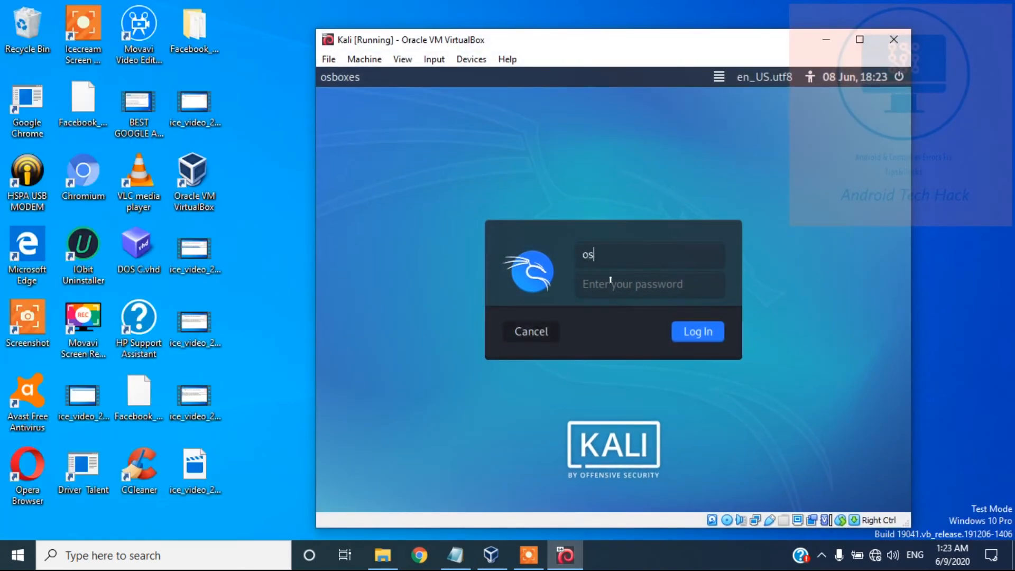
type("boxes")
key("Tab")
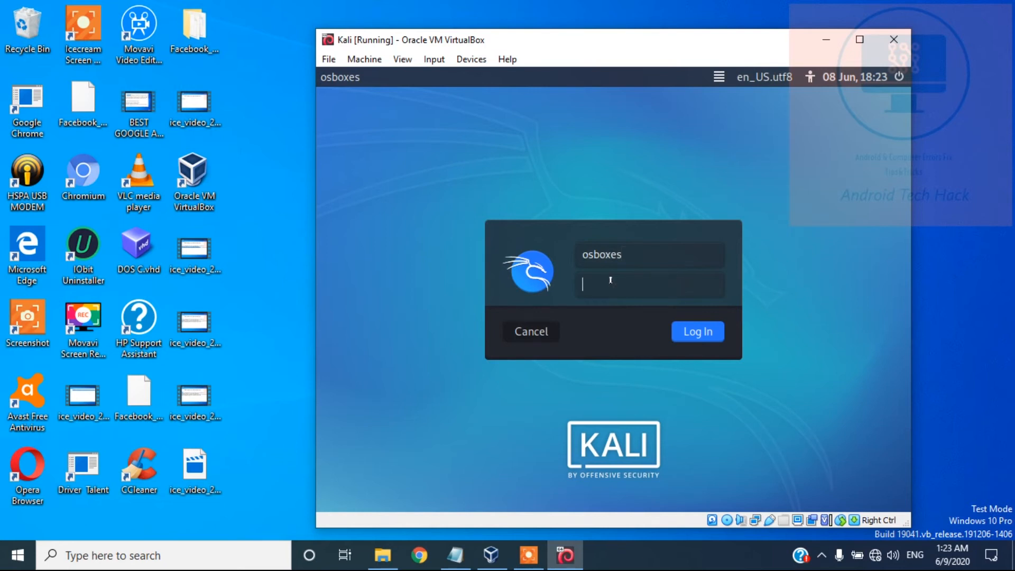
type("osboxes.")
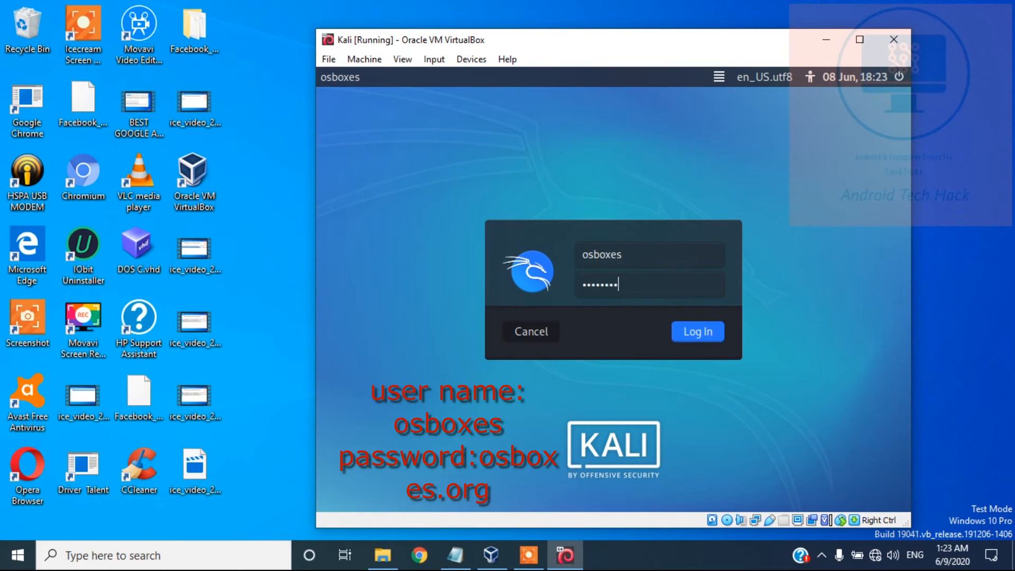
type("org")
left_click(699, 332)
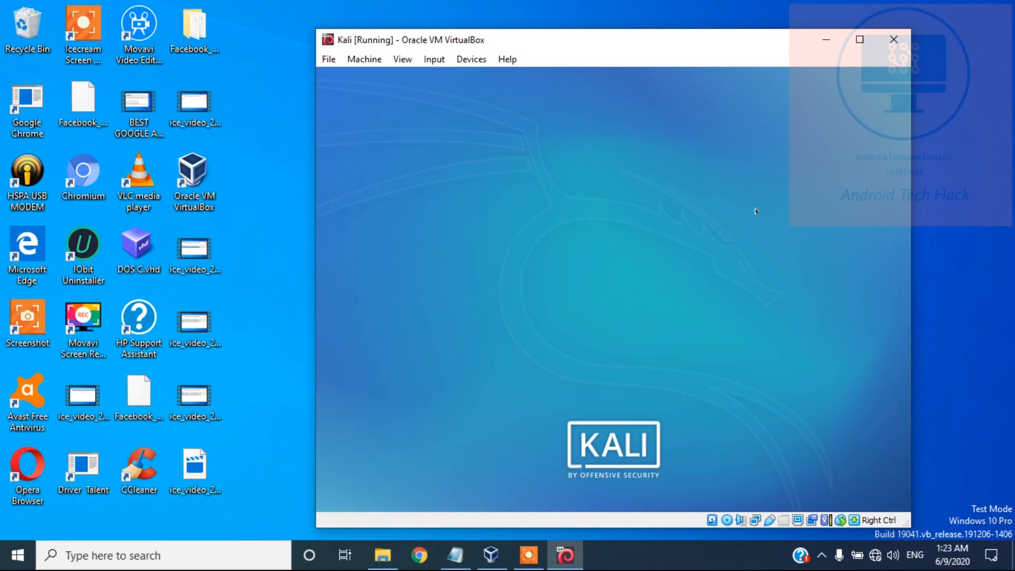
Maximize the running Kali virtual machine window and show its desktop
left_click(862, 40)
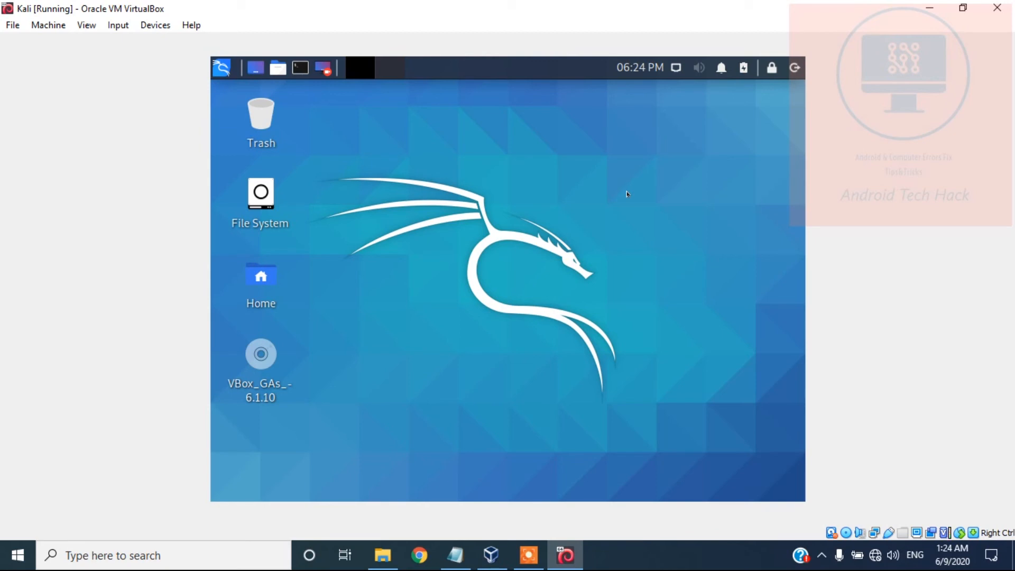
left_click(255, 68)
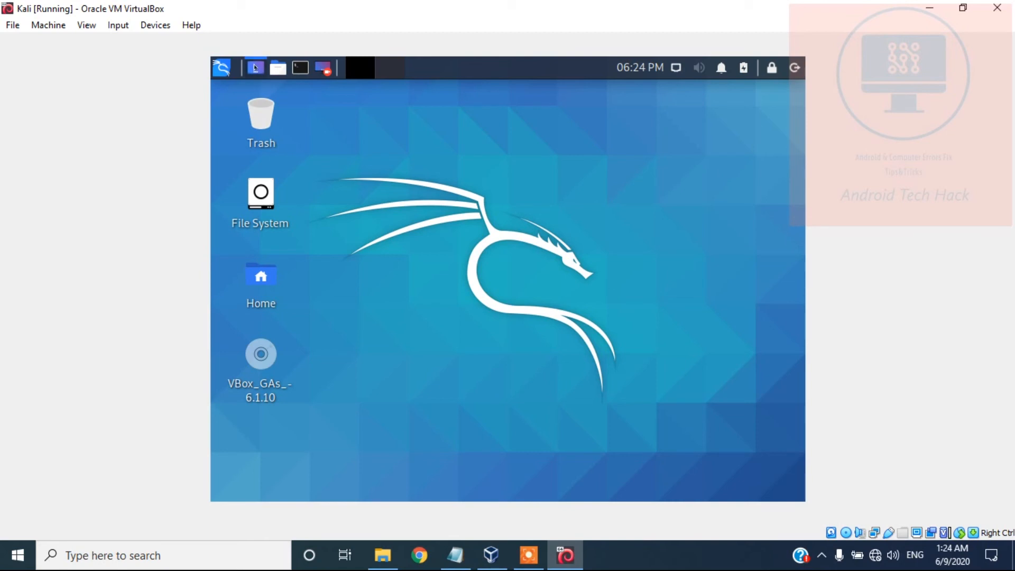
Browse Kali's social engineering, database assessment and vulnerability analysis tools, and launch recon-ng from the Information Gathering category
left_click(222, 68)
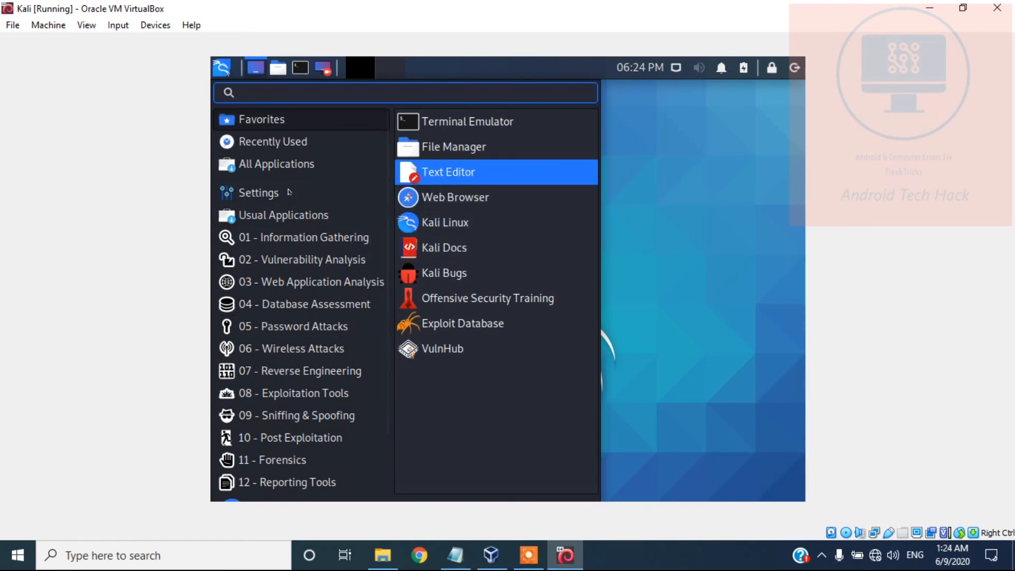
scroll(275, 191, "down", 3)
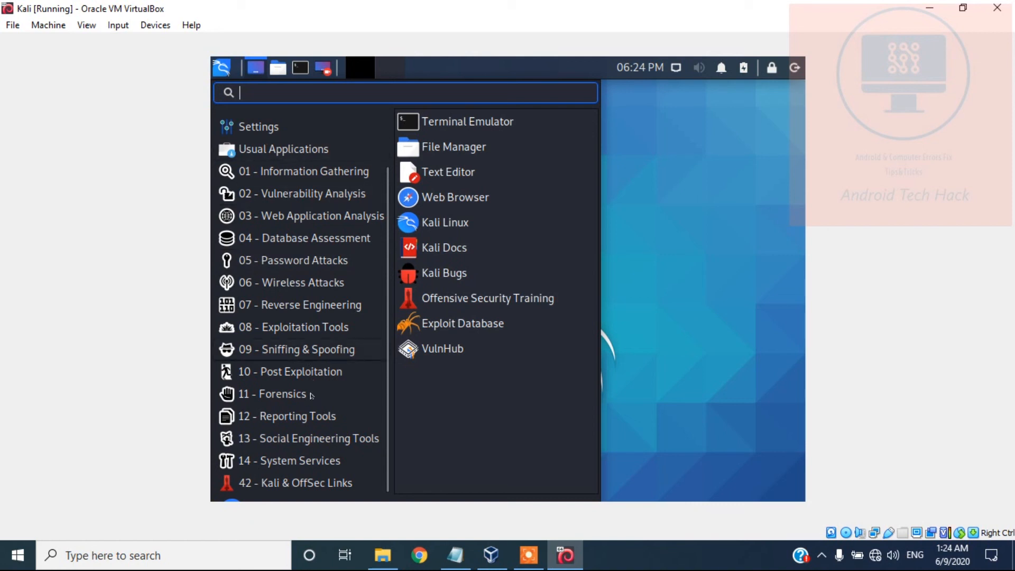
left_click(290, 439)
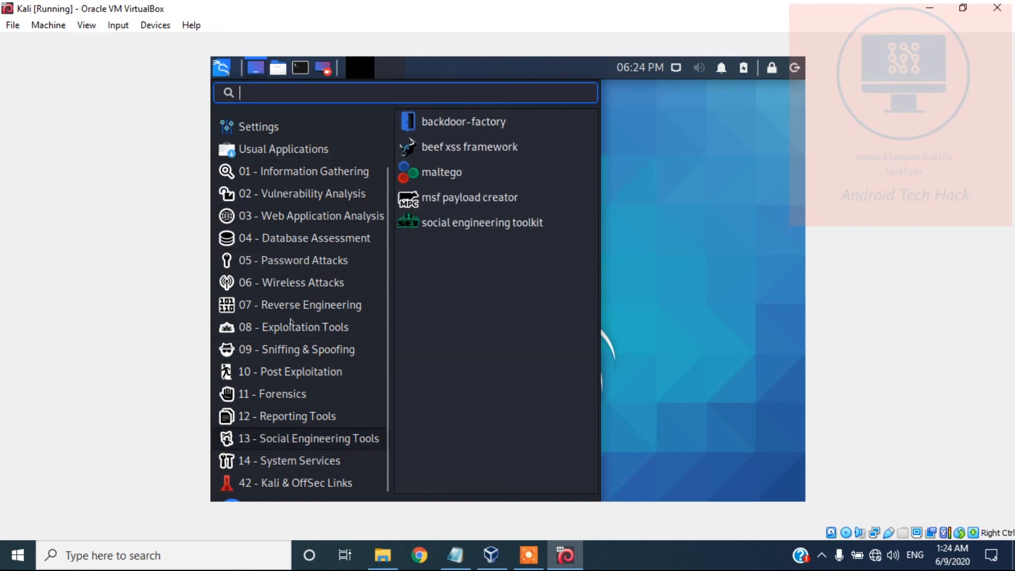
left_click(284, 248)
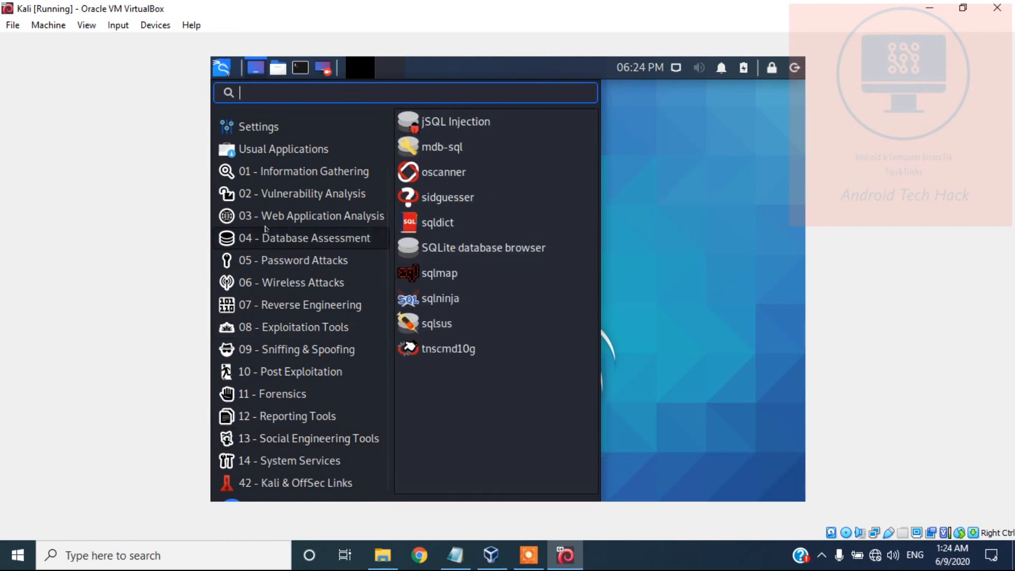
left_click(271, 190)
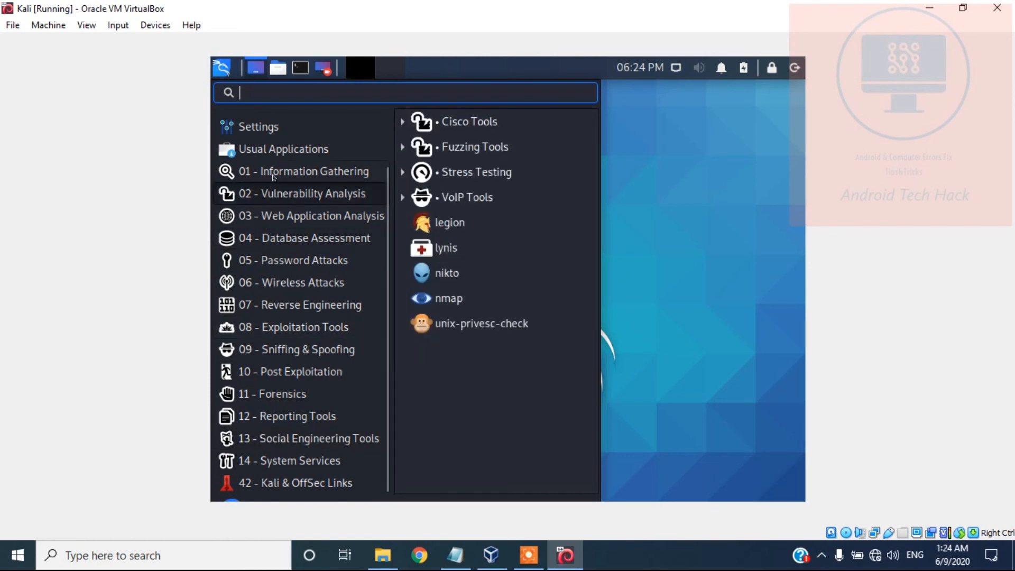
left_click(274, 174)
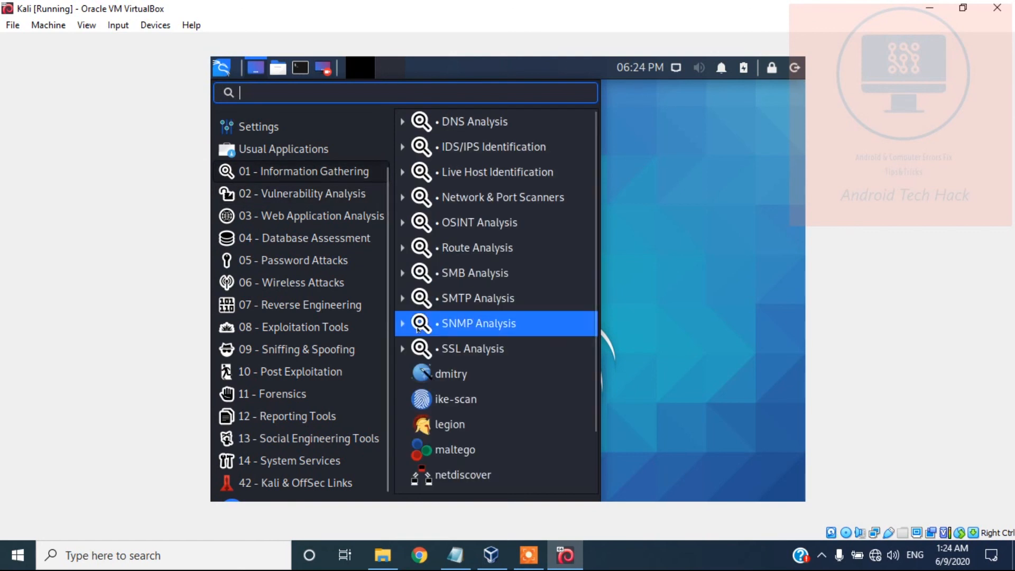
scroll(460, 386, "down", 3)
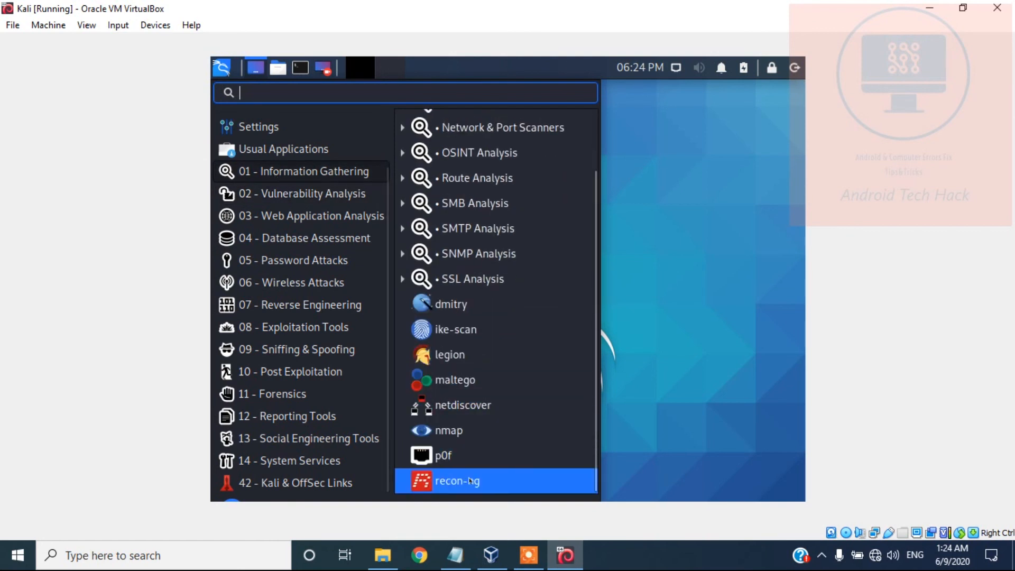
left_click(460, 476)
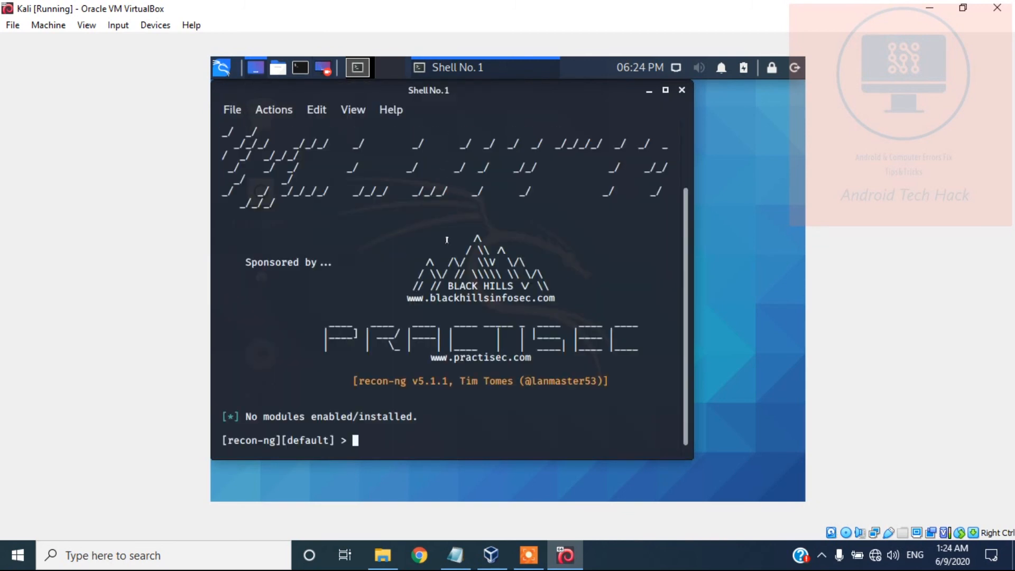
Close the recon-ng shell and the Kazam window to return to the Kali desktop
left_click(682, 91)
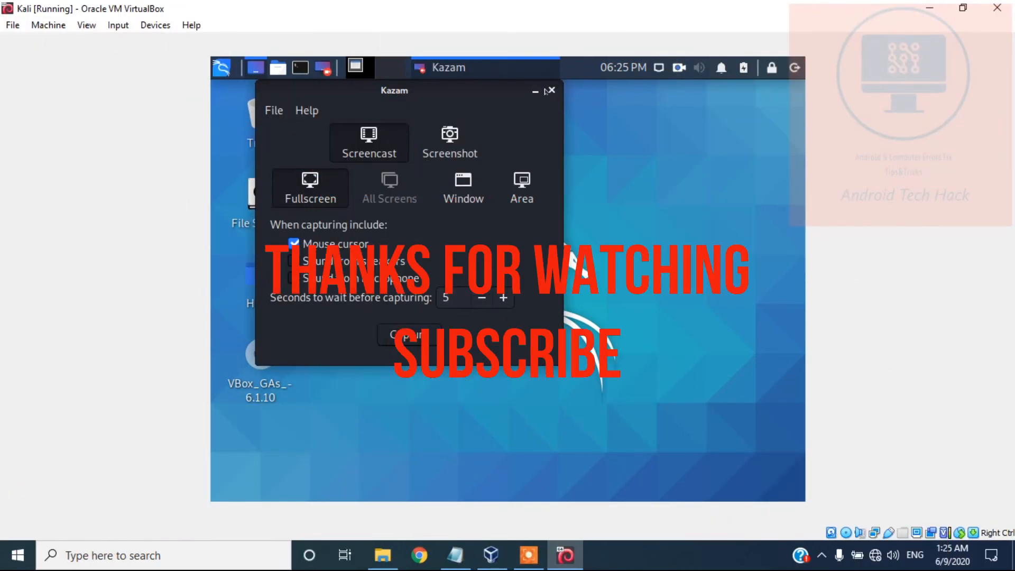
left_click(551, 90)
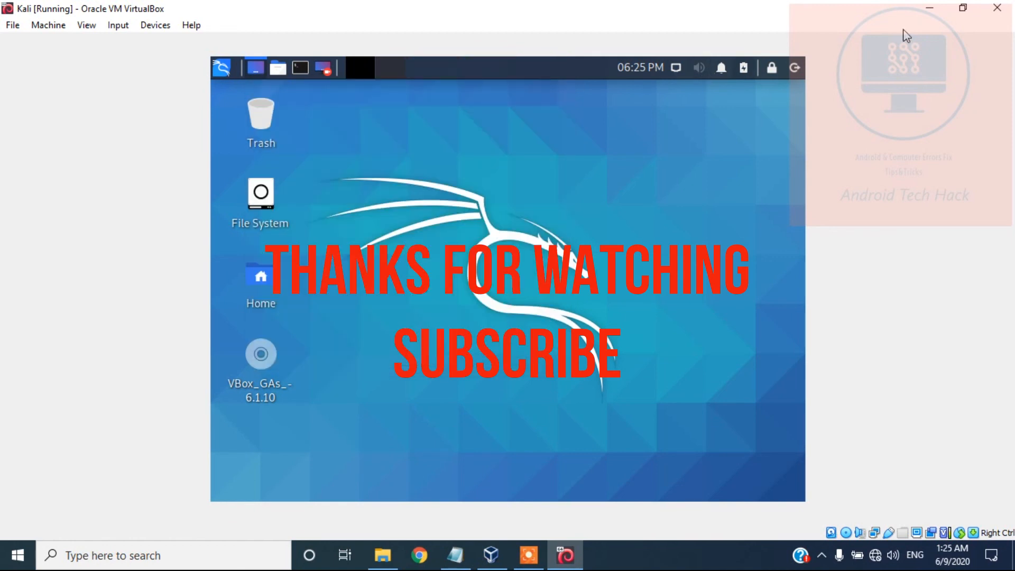